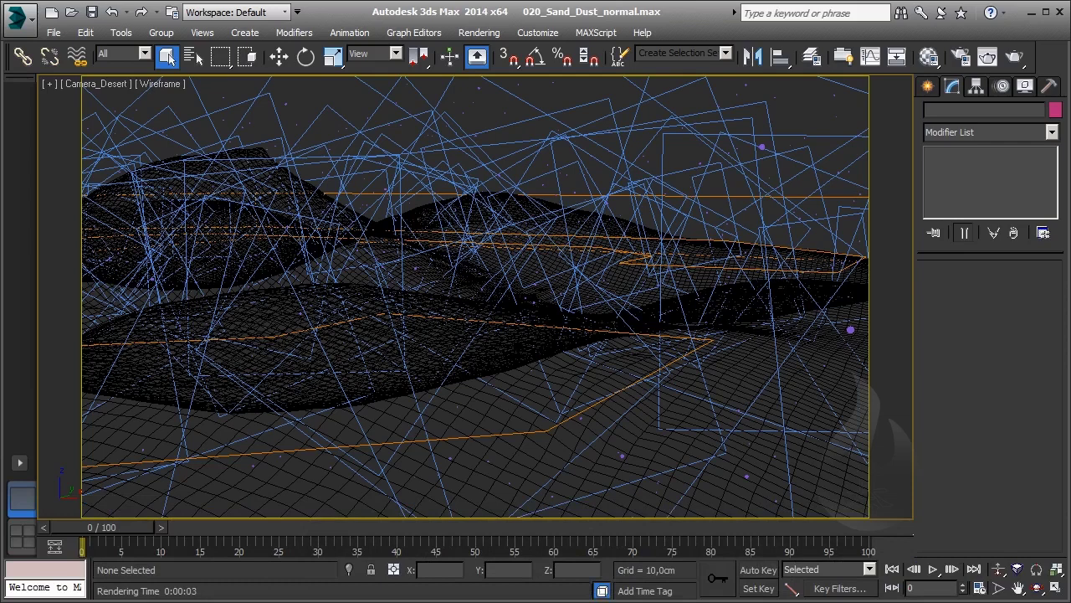
# Turn material slot 05 into a Matte/Shadow material and assign it to the Desert terrain
pyautogui.click(450, 408)
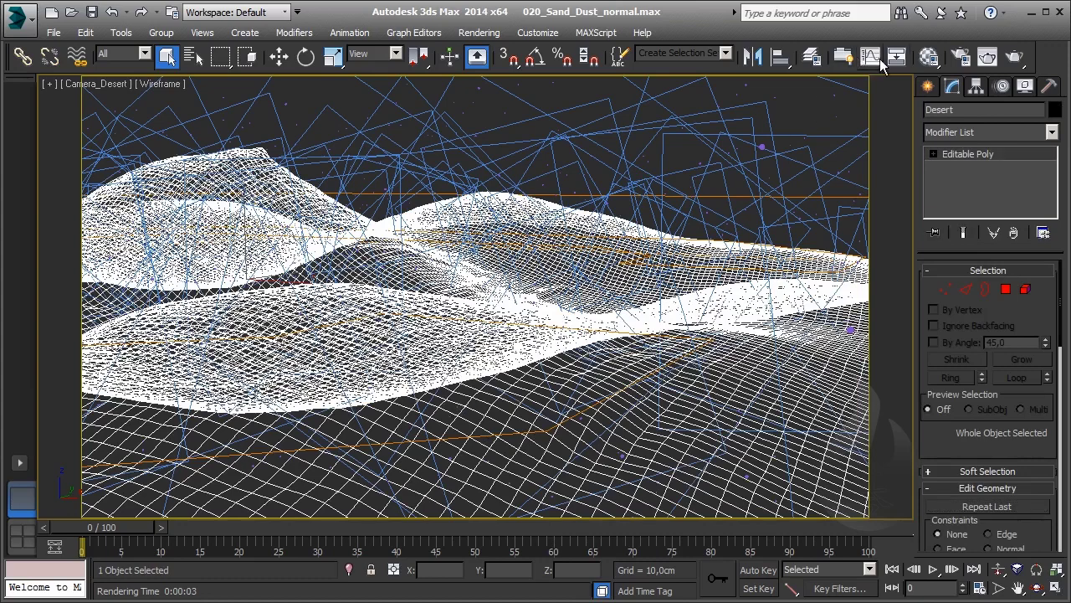
pyautogui.click(930, 57)
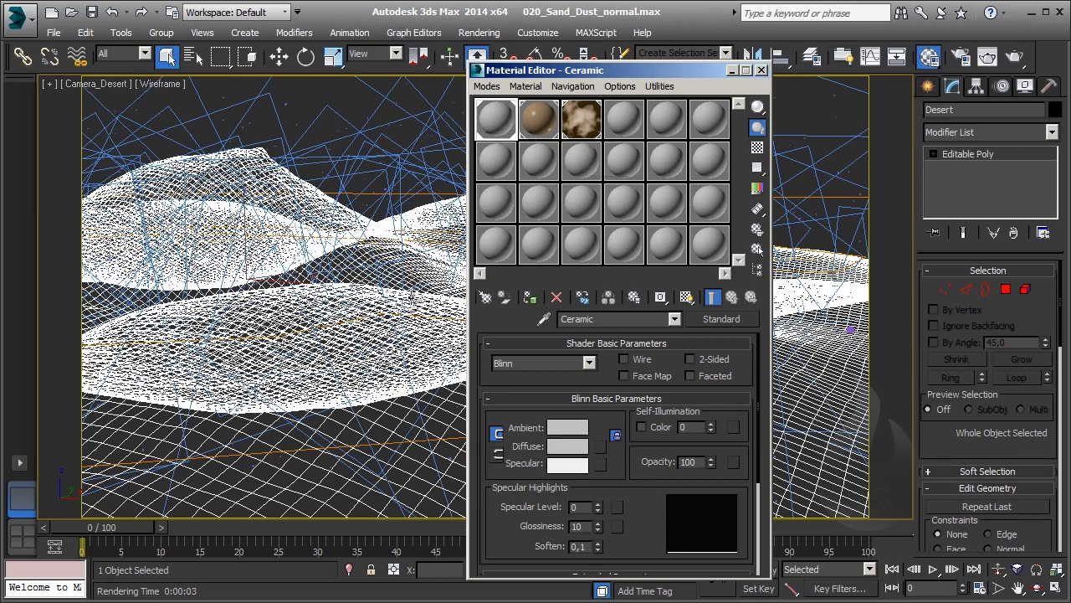
pyautogui.click(622, 124)
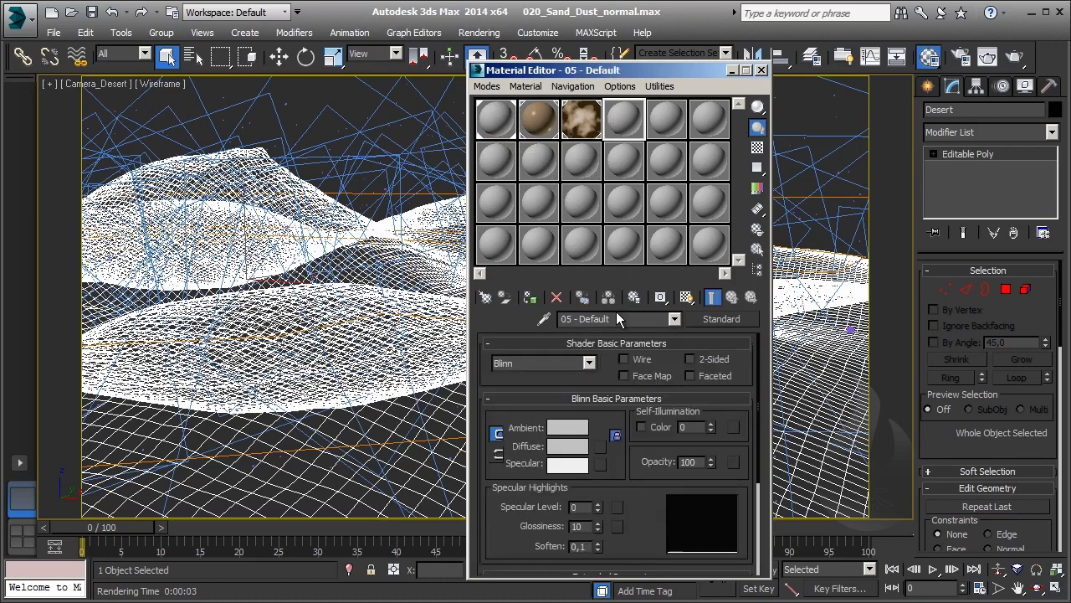
pyautogui.click(716, 319)
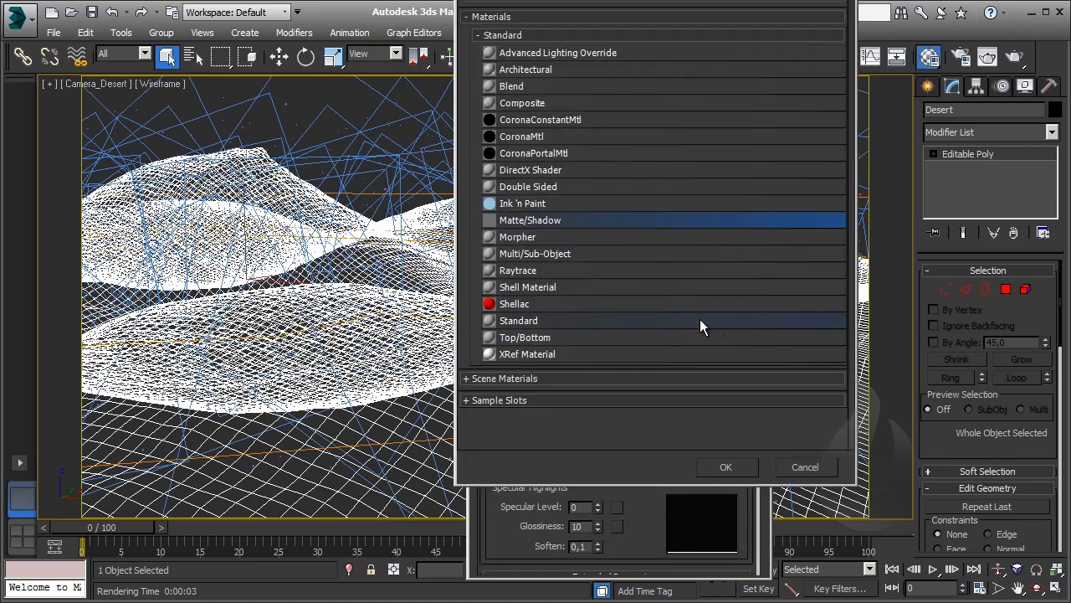
pyautogui.doubleClick(556, 222)
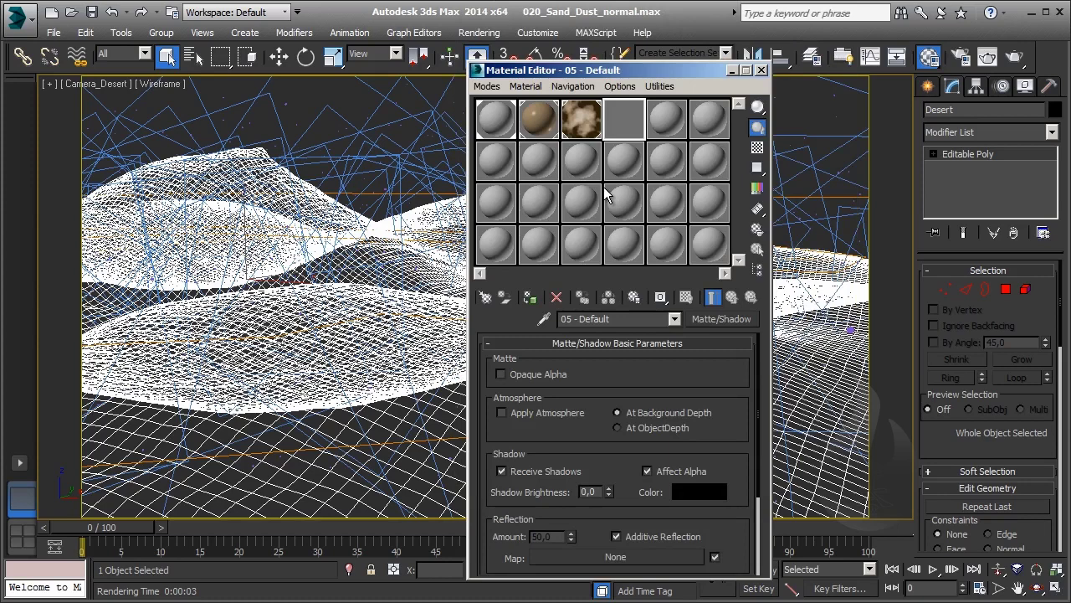
pyautogui.click(529, 298)
pyautogui.moveTo(715, 72); pyautogui.dragTo(695, 57)
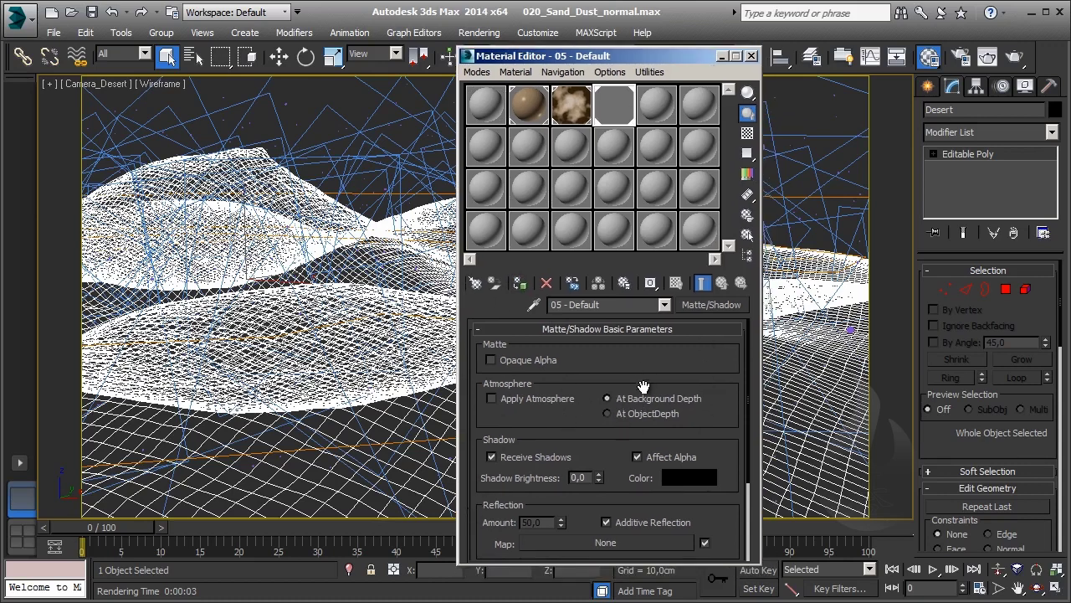
# Close the Material Editor and bring up the Environment and Effects settings
pyautogui.click(751, 56)
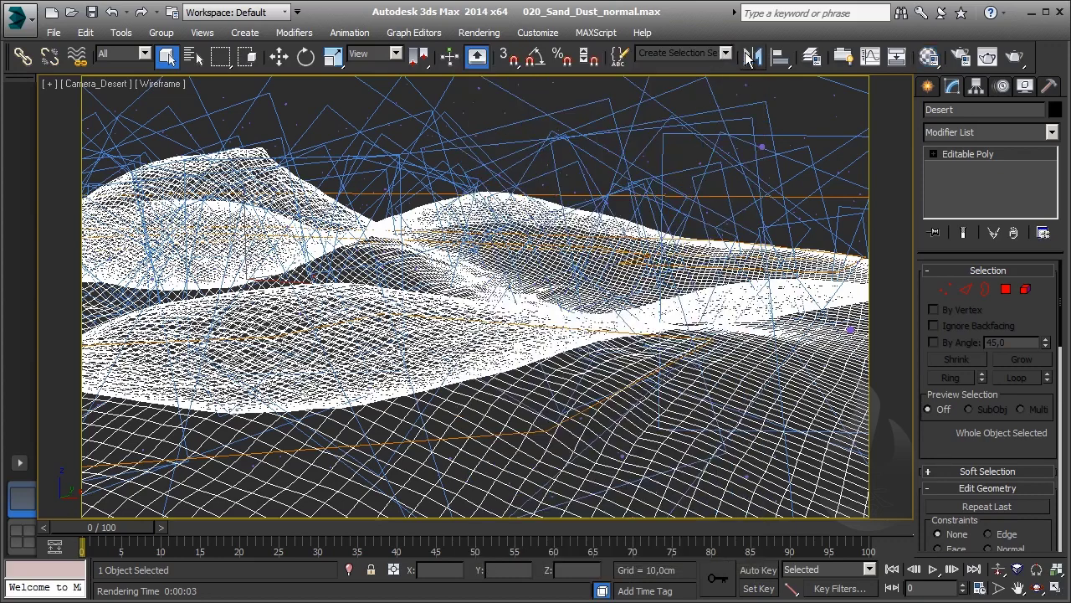
pyautogui.click(479, 31)
pyautogui.click(512, 175)
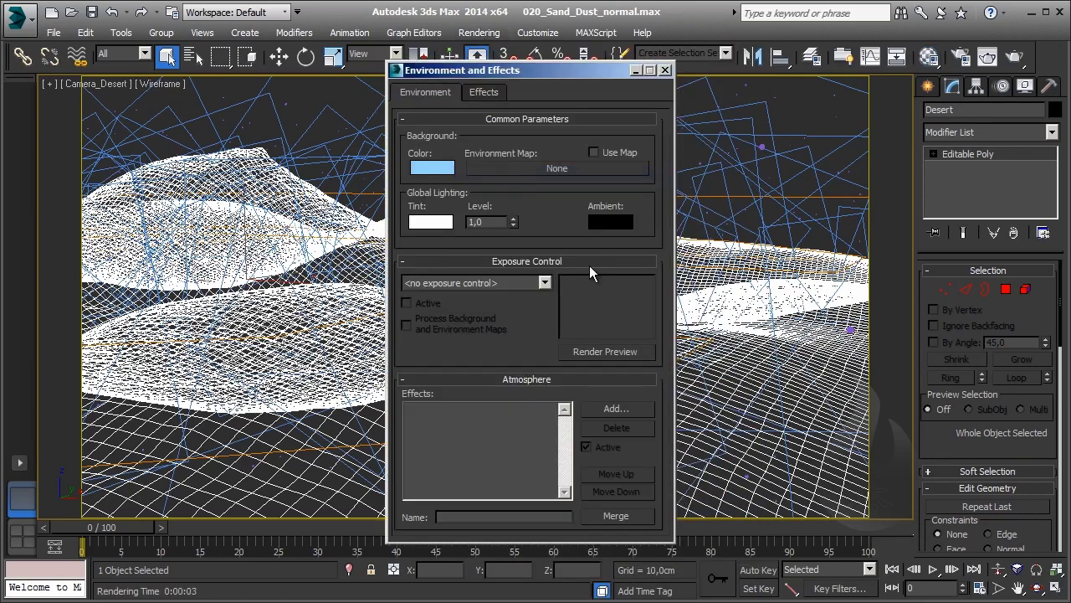
pyautogui.rightClick(441, 169)
pyautogui.click(461, 174)
# Copy the environment background colour onto a fresh material slot in the Material Editor
pyautogui.click(929, 56)
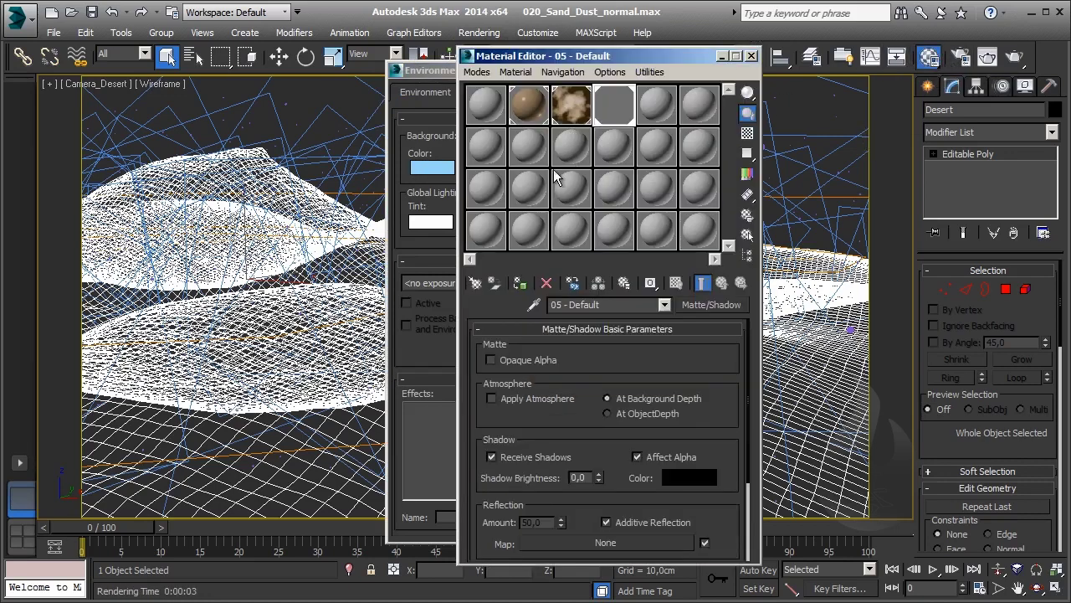
pyautogui.click(667, 107)
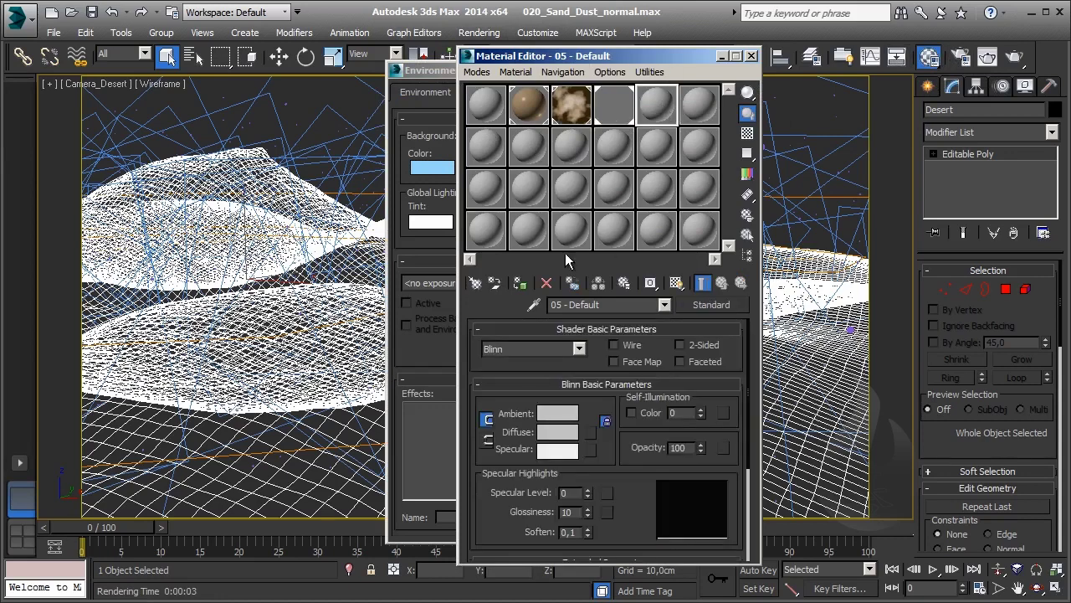
pyautogui.moveTo(567, 452); pyautogui.dragTo(559, 434)
pyautogui.click(588, 462)
pyautogui.moveTo(651, 52); pyautogui.dragTo(837, 51)
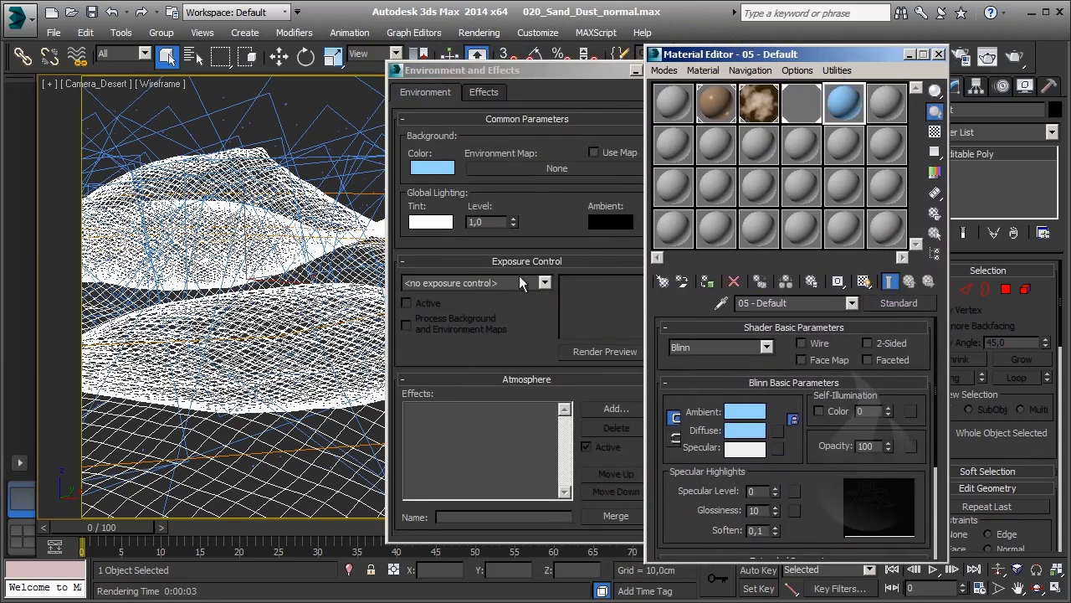
# Change the environment background colour to pure black, RGB 0,0,0
pyautogui.click(434, 171)
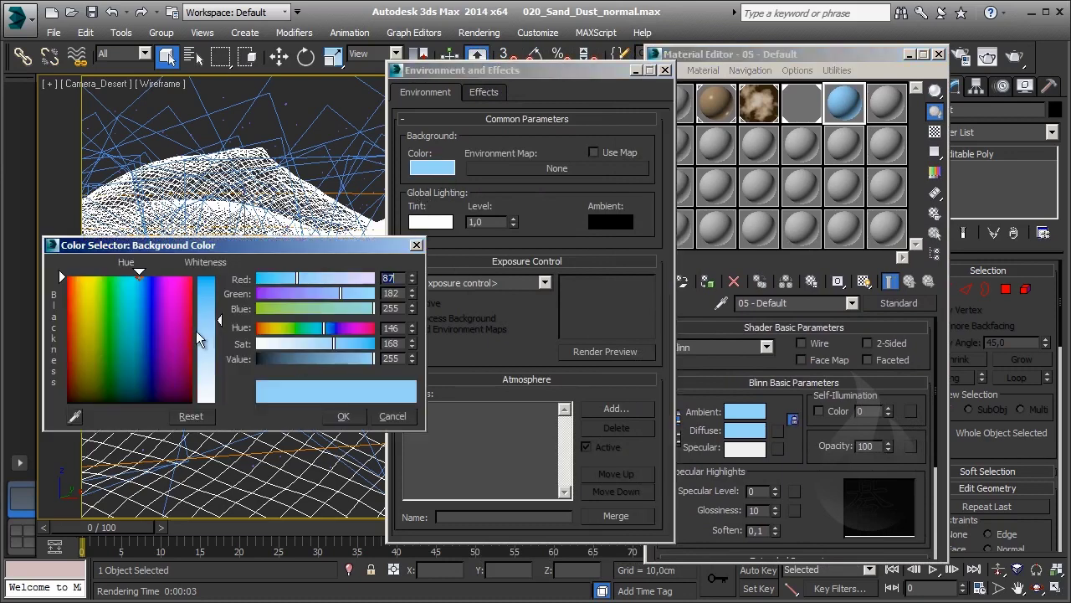
pyautogui.moveTo(201, 328); pyautogui.dragTo(48, 431)
pyautogui.click(209, 277)
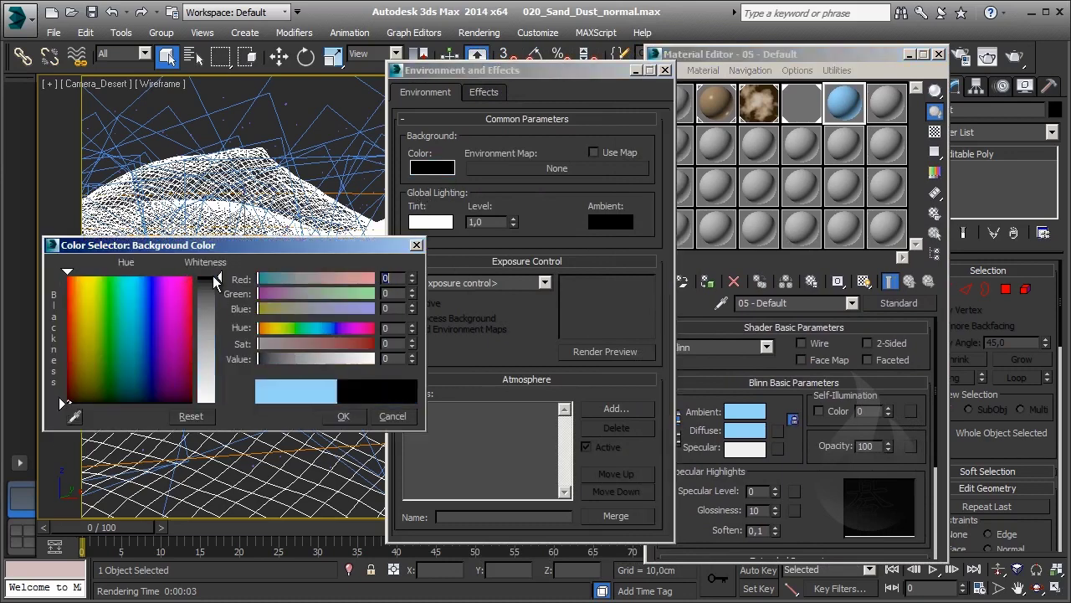
pyautogui.click(341, 416)
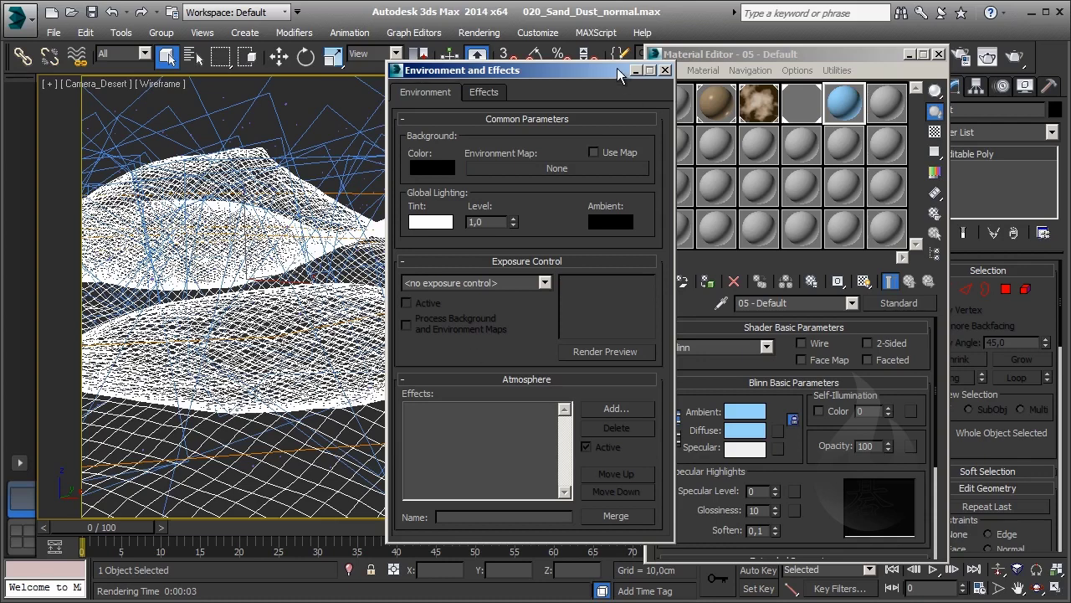
pyautogui.moveTo(619, 71); pyautogui.dragTo(627, 71)
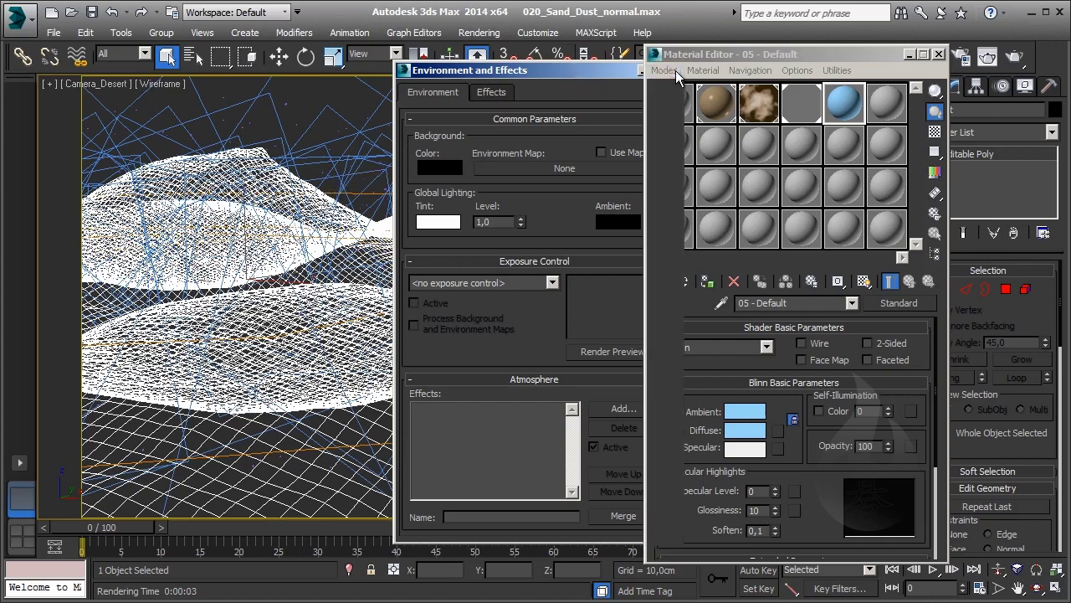
# Hide the PCloud001 particle cloud and close the open editor windows
pyautogui.click(672, 70)
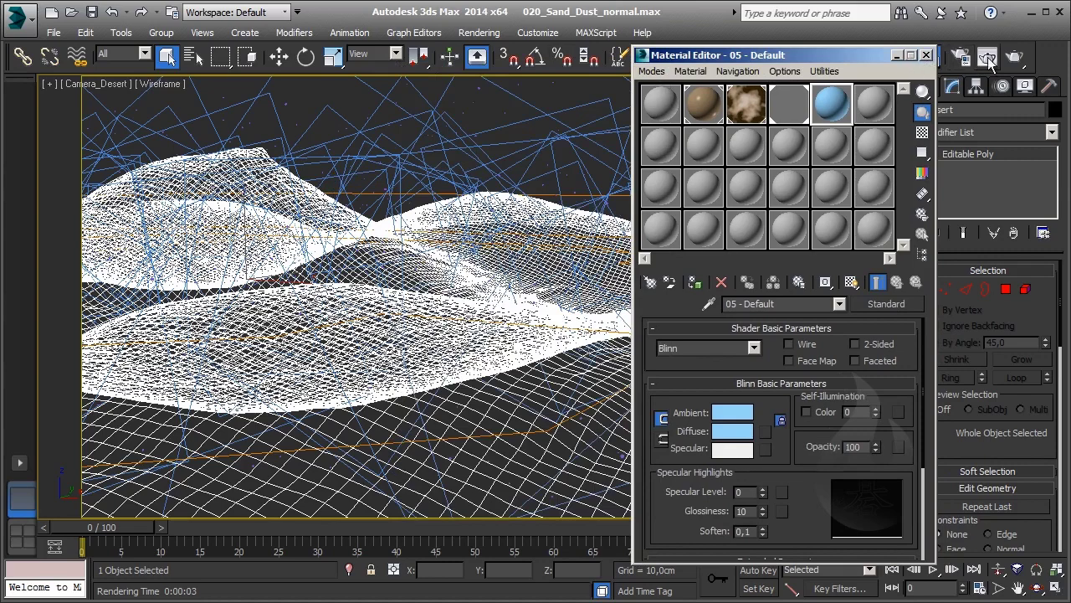
pyautogui.click(575, 196)
pyautogui.rightClick(574, 195)
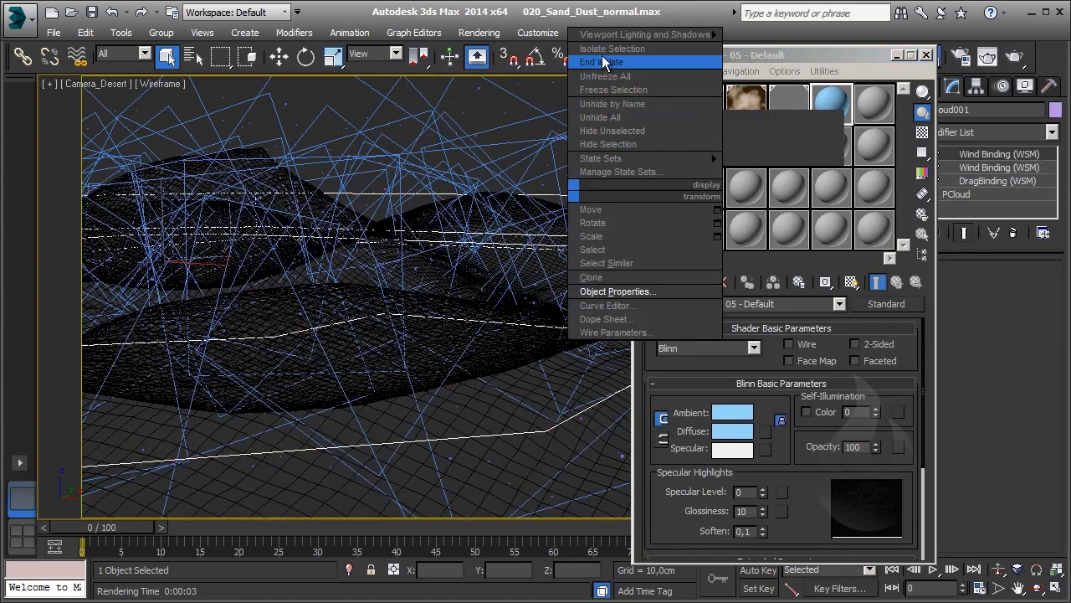
pyautogui.click(612, 146)
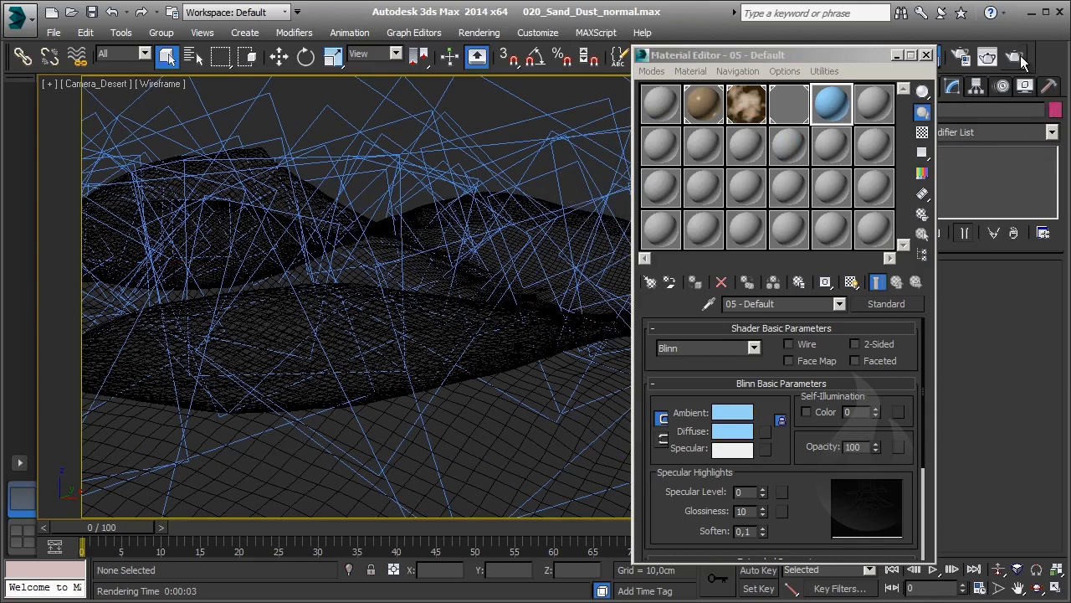
pyautogui.click(895, 55)
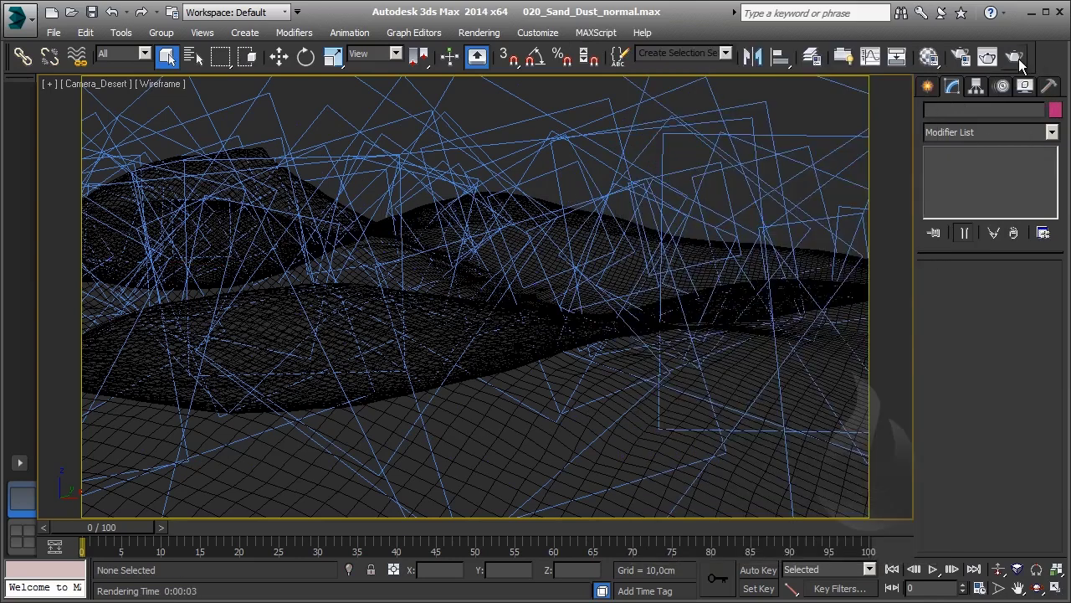
# Render frame 0 from Camera_Desert and inspect its alpha and RGB channels
pyautogui.click(987, 56)
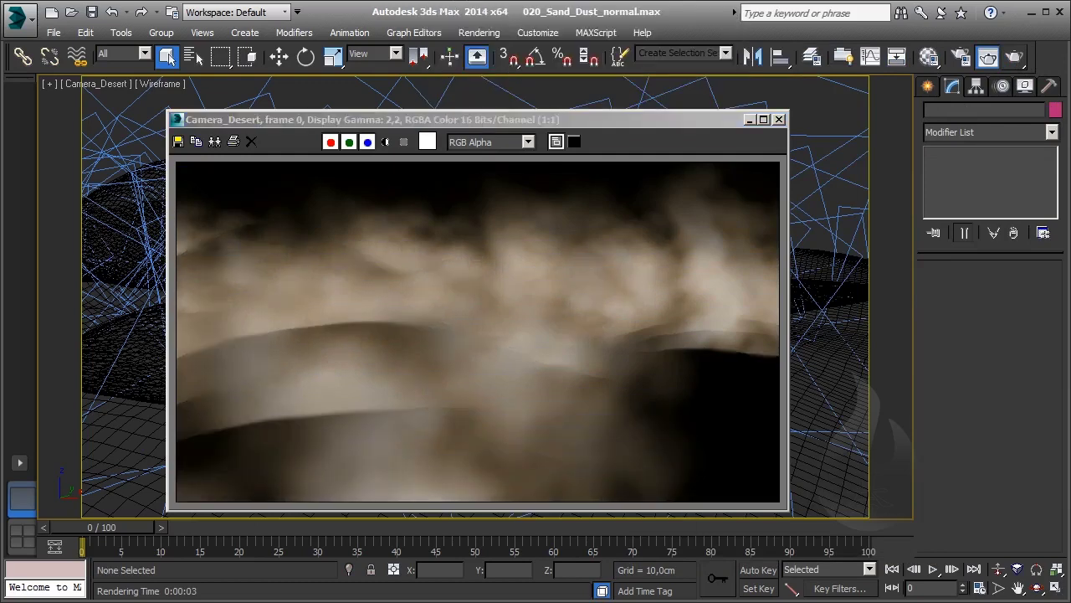
pyautogui.click(605, 349)
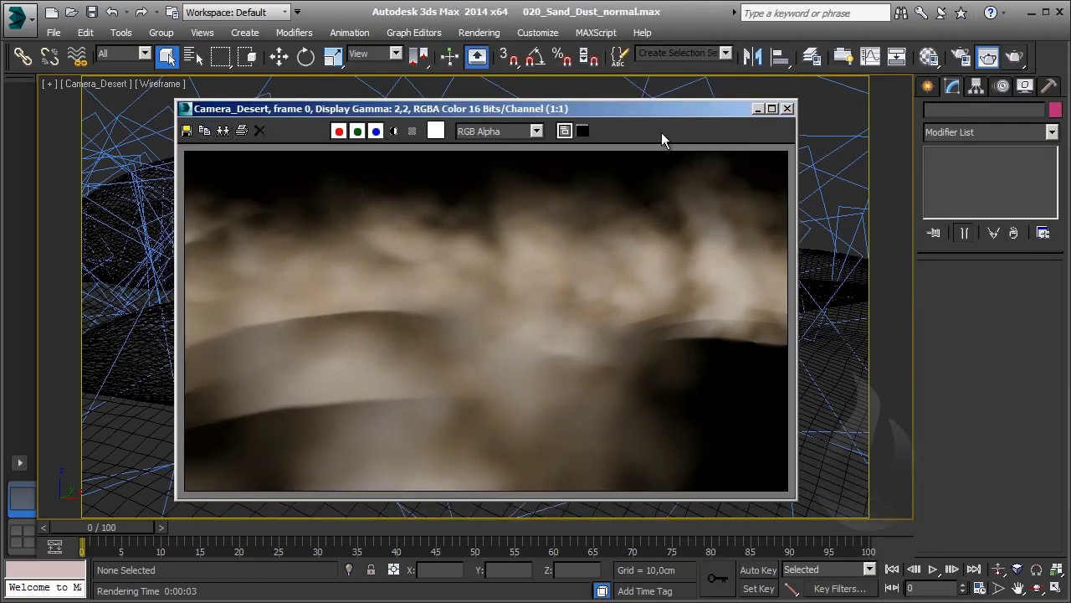
pyautogui.click(393, 130)
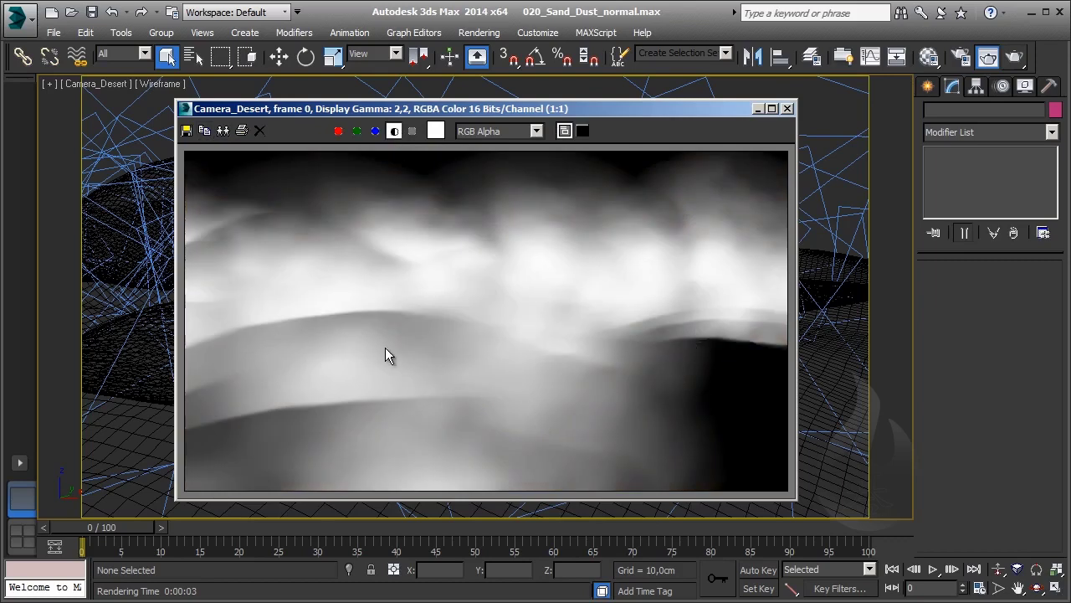
pyautogui.click(393, 130)
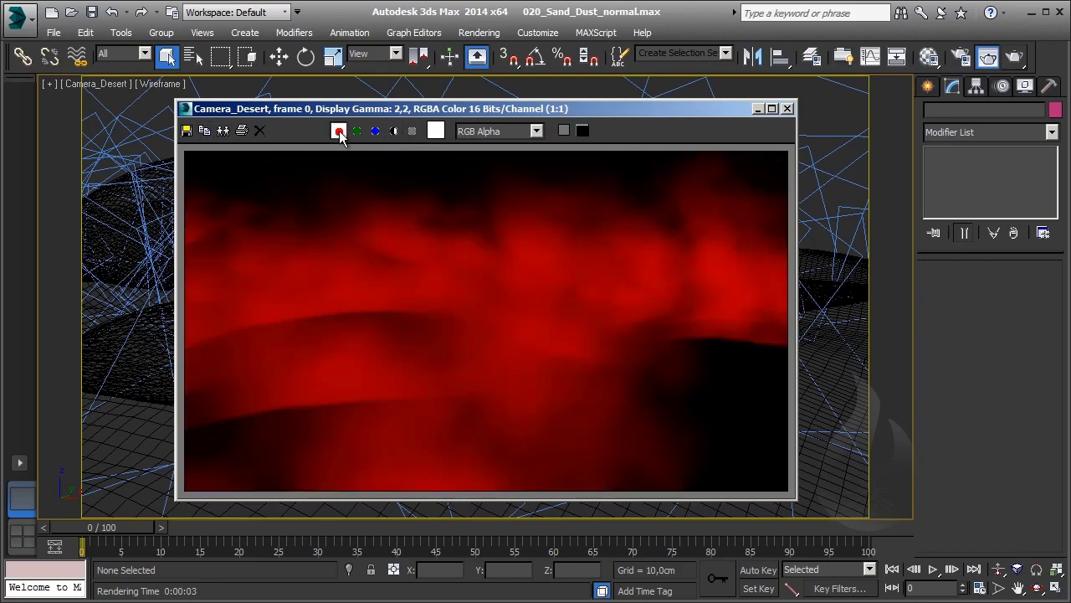
pyautogui.click(358, 131)
pyautogui.click(375, 131)
pyautogui.click(390, 133)
pyautogui.click(391, 132)
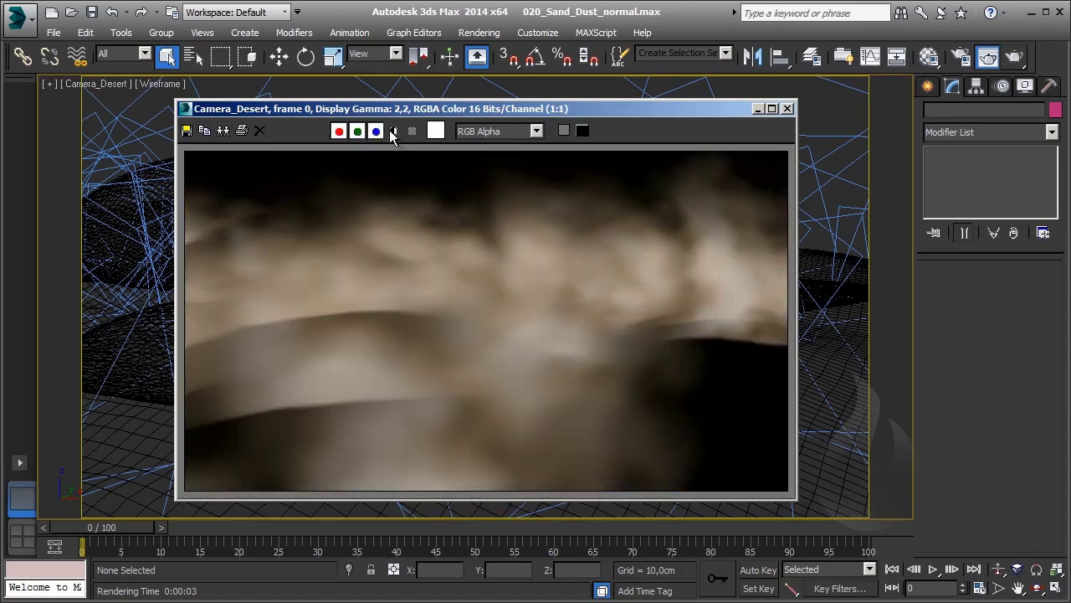
pyautogui.click(963, 56)
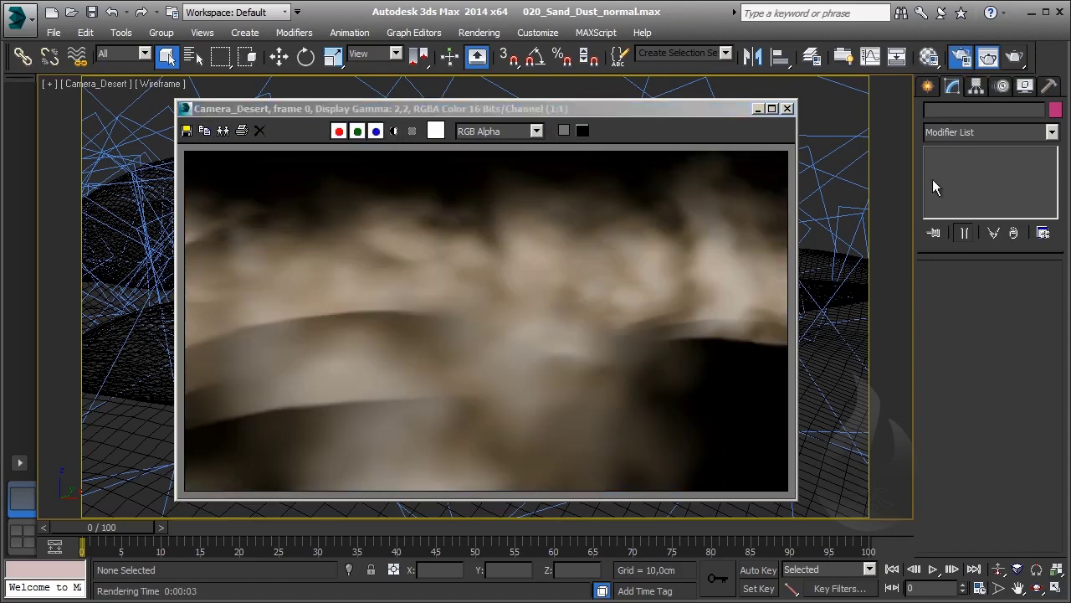
# Set the render output file to OpenEXR, named Desert_DustBig_ in the Dust_Example folder
pyautogui.scroll(-5, 544, 274)
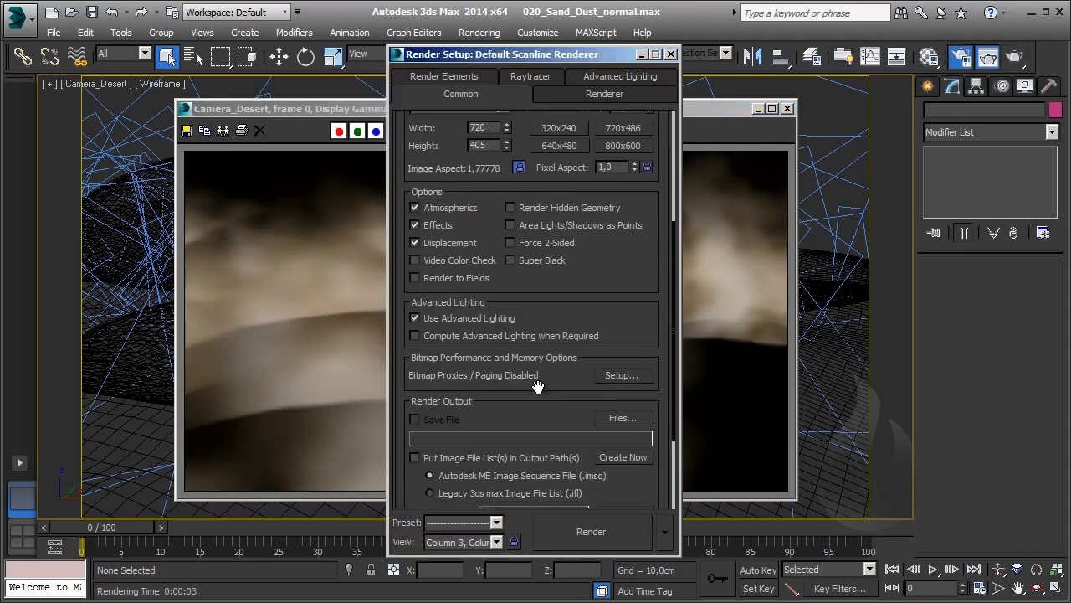
pyautogui.scroll(-3, 539, 386)
pyautogui.click(621, 317)
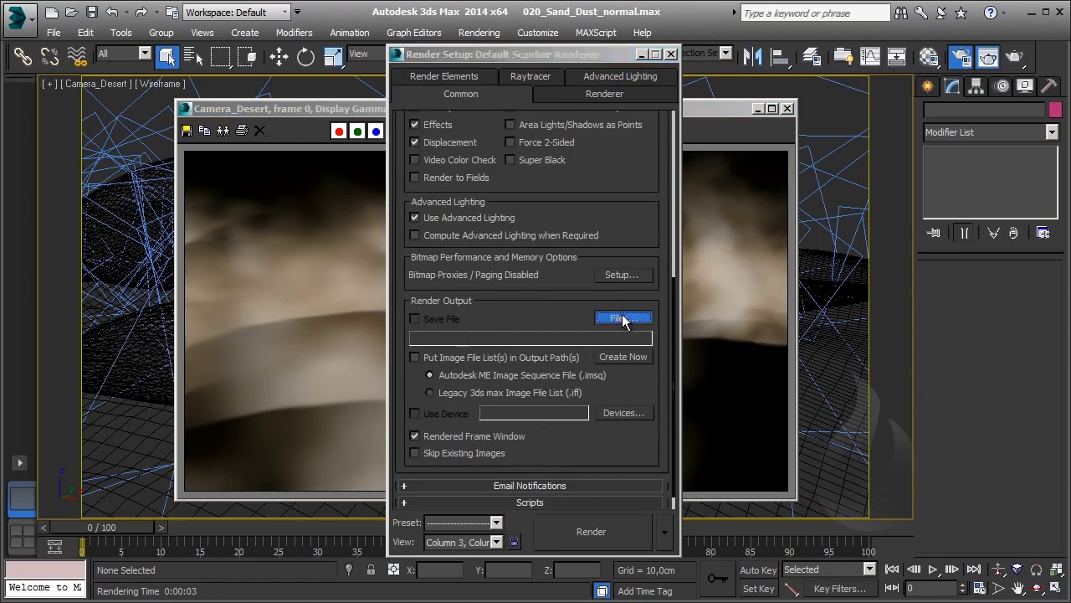
pyautogui.hotkey('alt', 'Down')
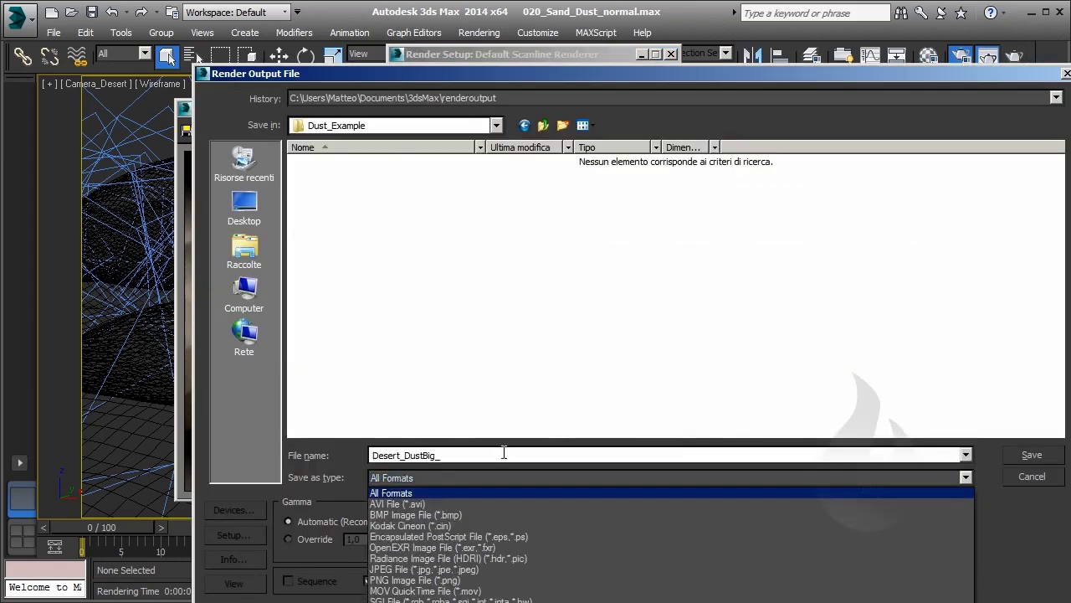
pyautogui.press('Down')
pyautogui.press('Down')
pyautogui.press('Down')
pyautogui.press('Down')
pyautogui.press('Down')
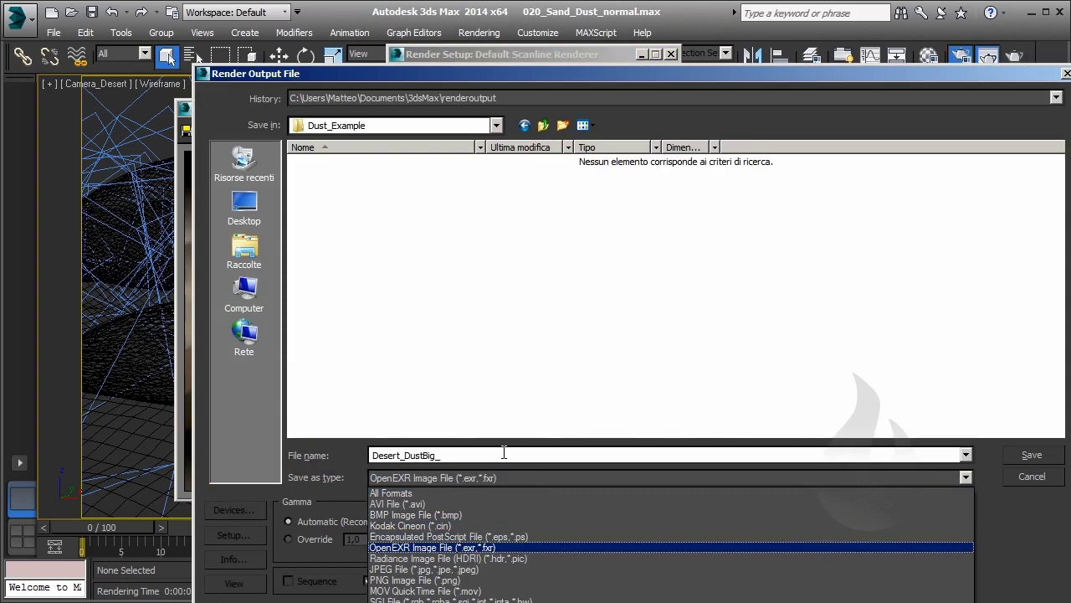
pyautogui.press('Return')
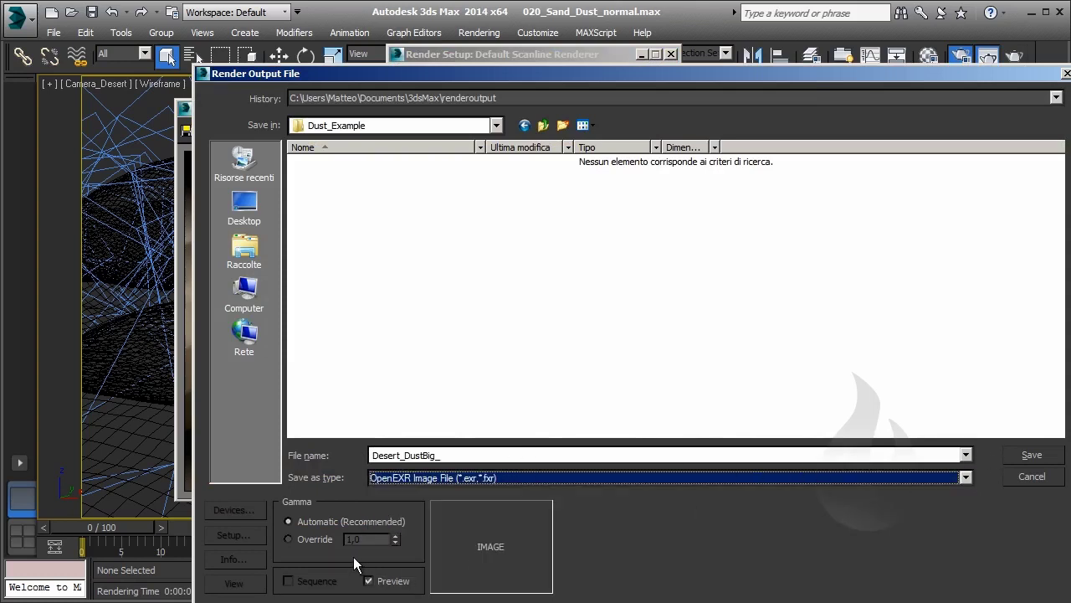
pyautogui.click(1046, 456)
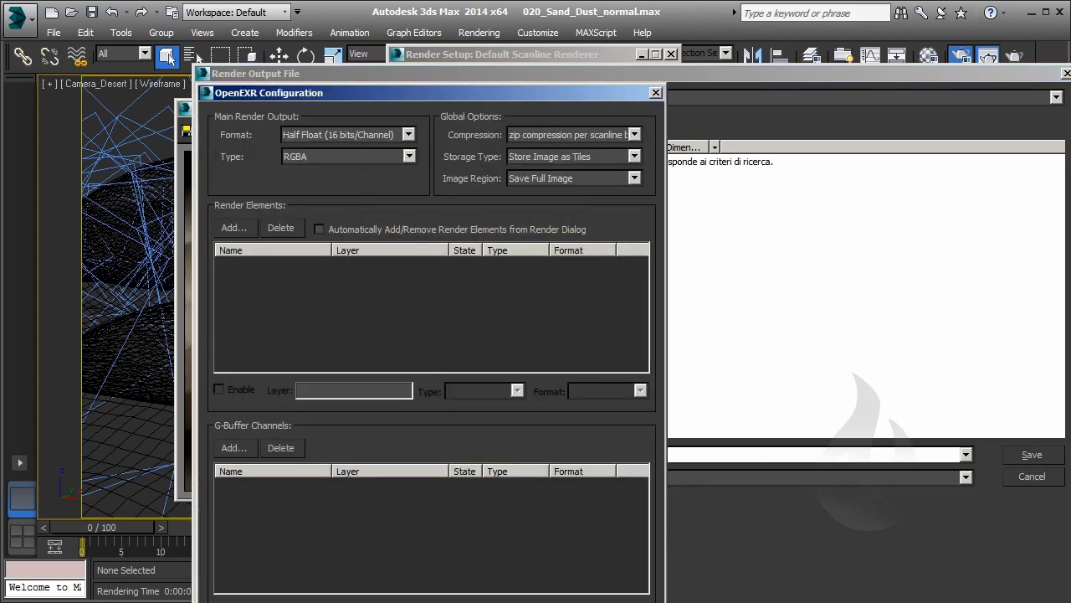
# Accept the Half Float RGBA EXR settings and set time output to Active Time Segment 0–100
pyautogui.press('Return')
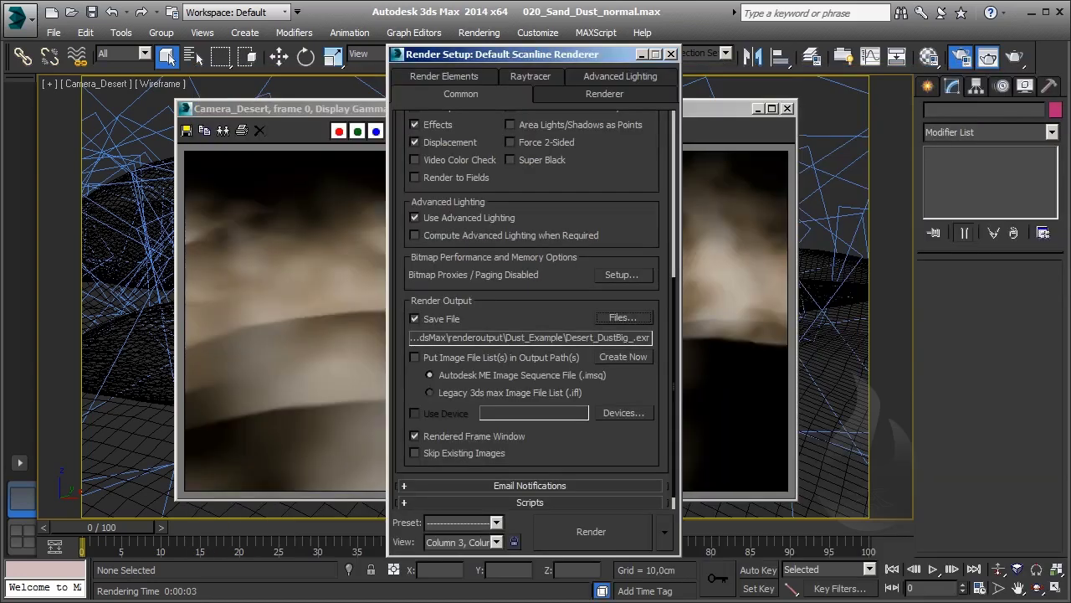
pyautogui.scroll(5, 521, 276)
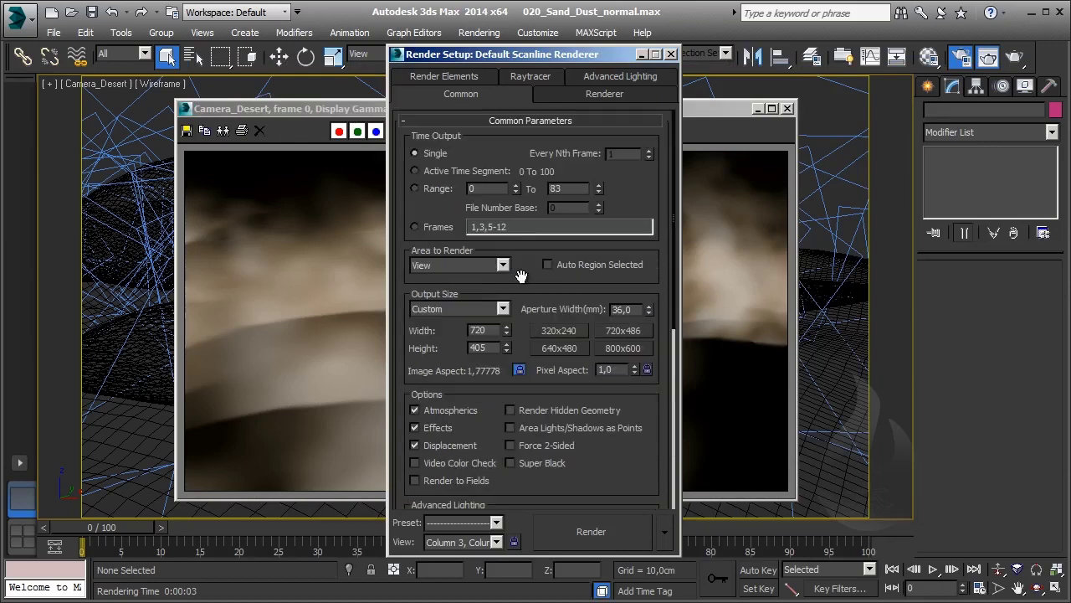
pyautogui.click(442, 169)
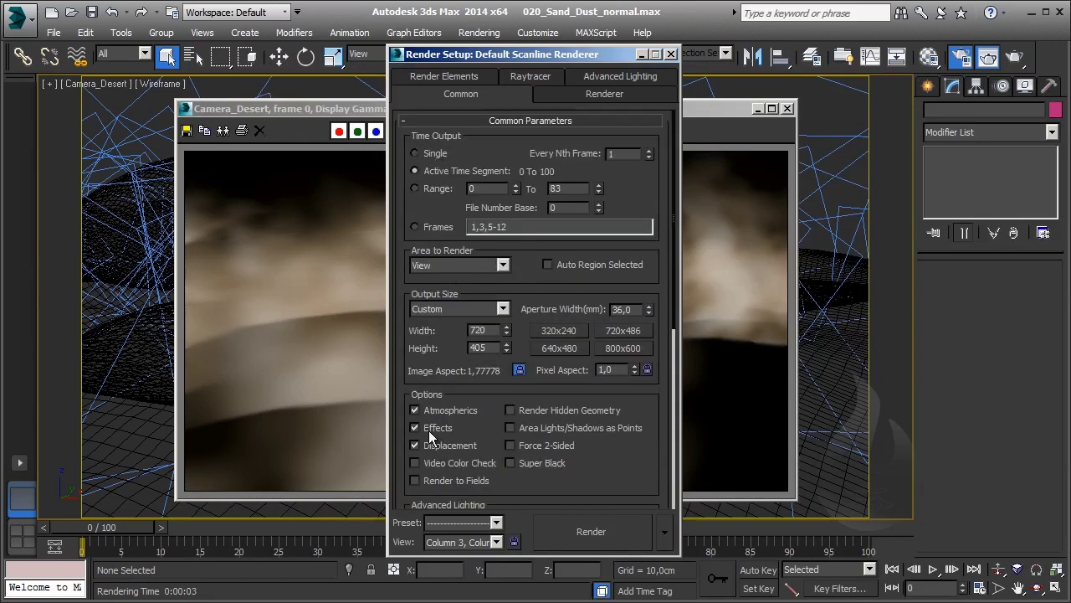
pyautogui.click(980, 587)
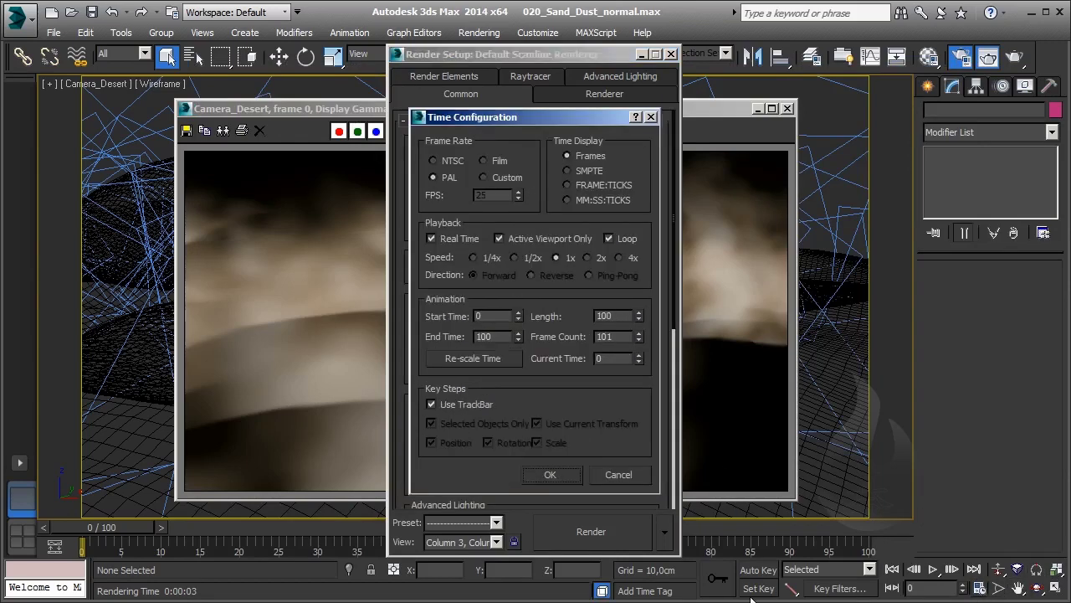
pyautogui.click(651, 118)
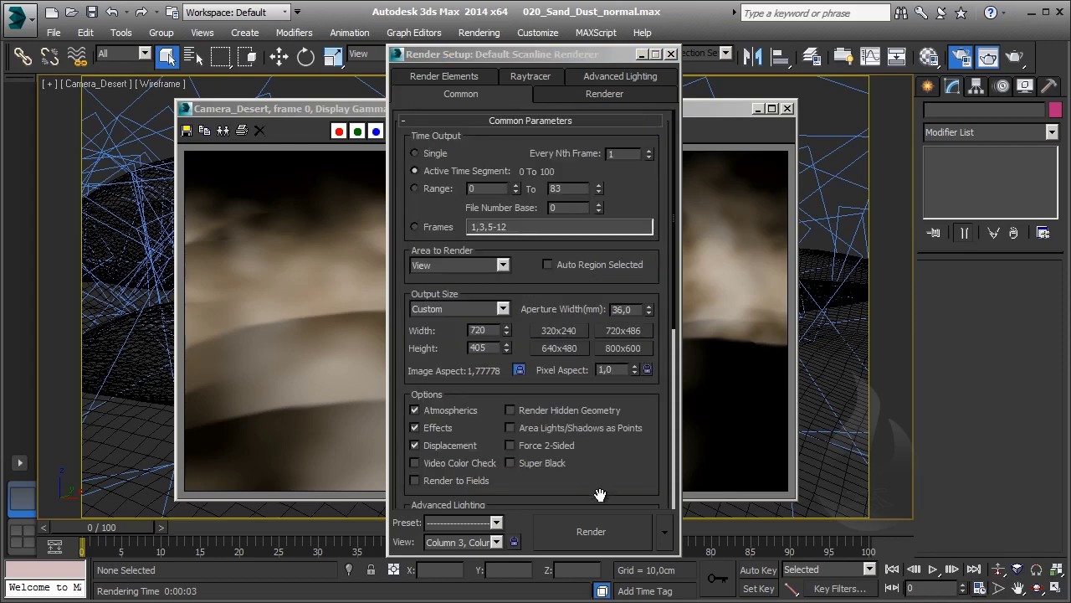
# Set the output width to 1280 (height 720) and start rendering the animation
pyautogui.click(496, 345)
pyautogui.write('1280')
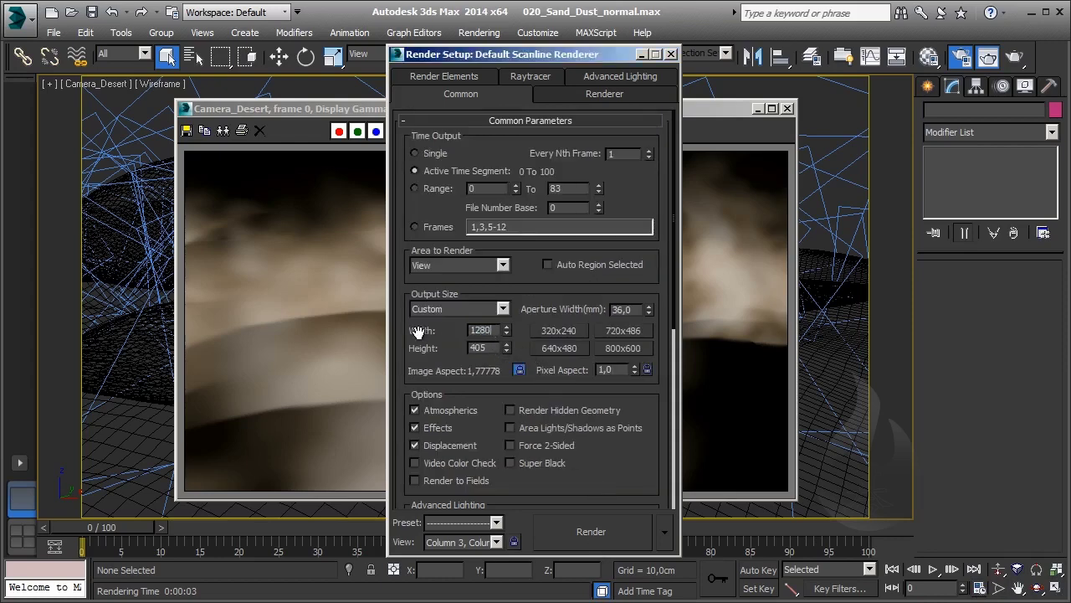
pyautogui.press('Return')
pyautogui.click(774, 342)
pyautogui.click(629, 65)
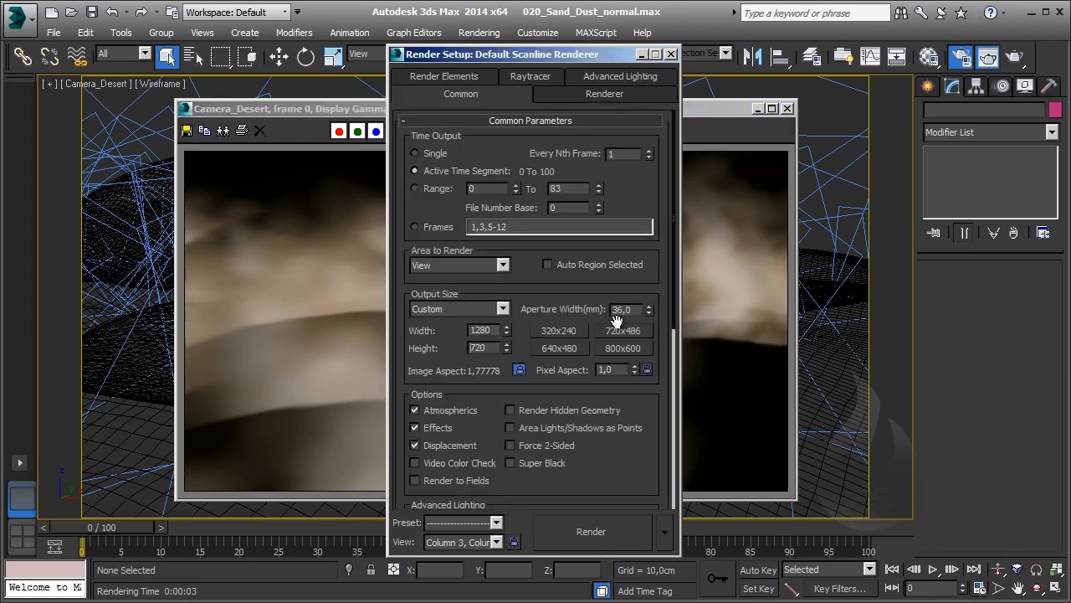
pyautogui.click(616, 531)
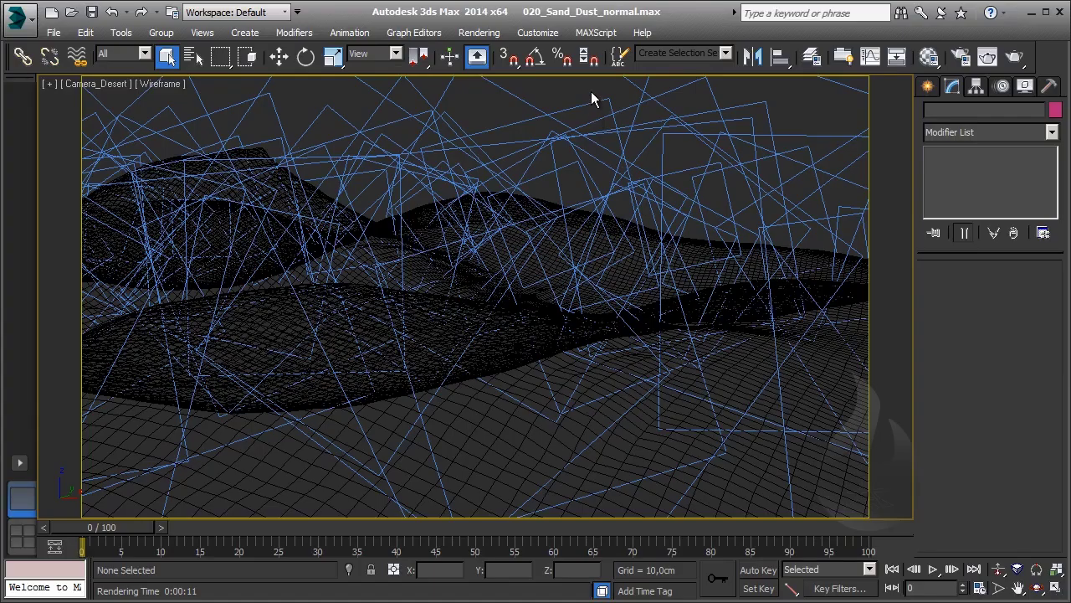
# In the Layer Manager hide Blizzard_Dust, unhide PCloud001, then render a test frame
pyautogui.moveTo(562, 91); pyautogui.dragTo(514, 131)
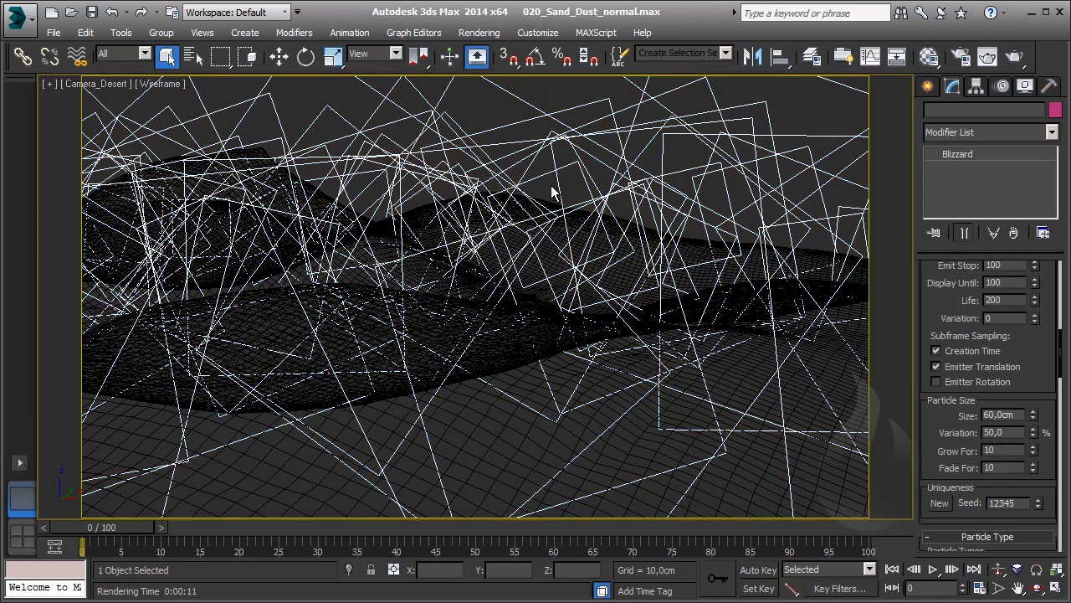
pyautogui.click(785, 107)
pyautogui.click(811, 56)
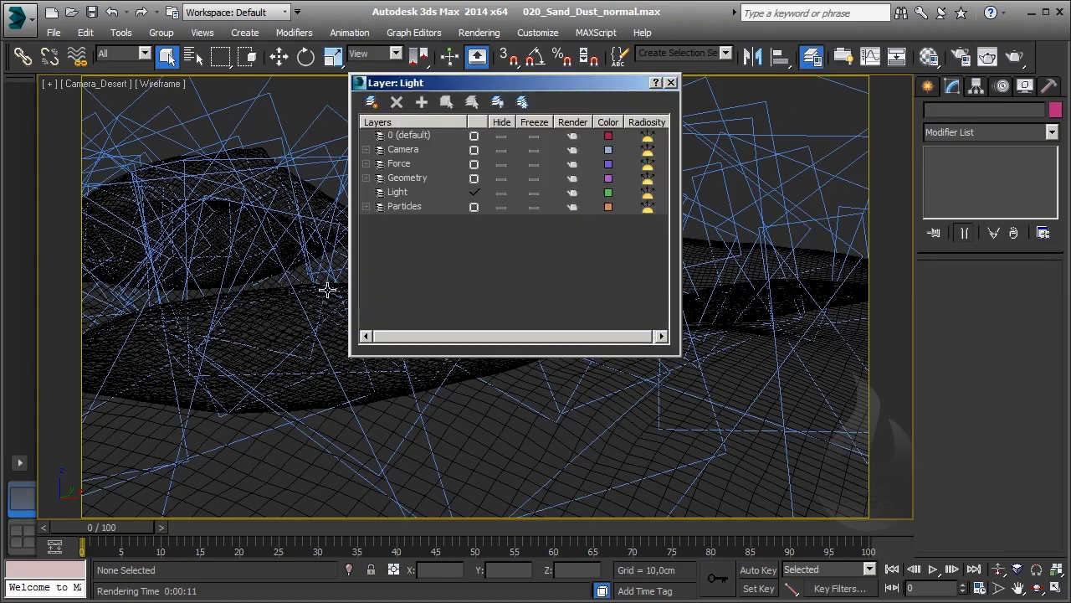
pyautogui.click(366, 207)
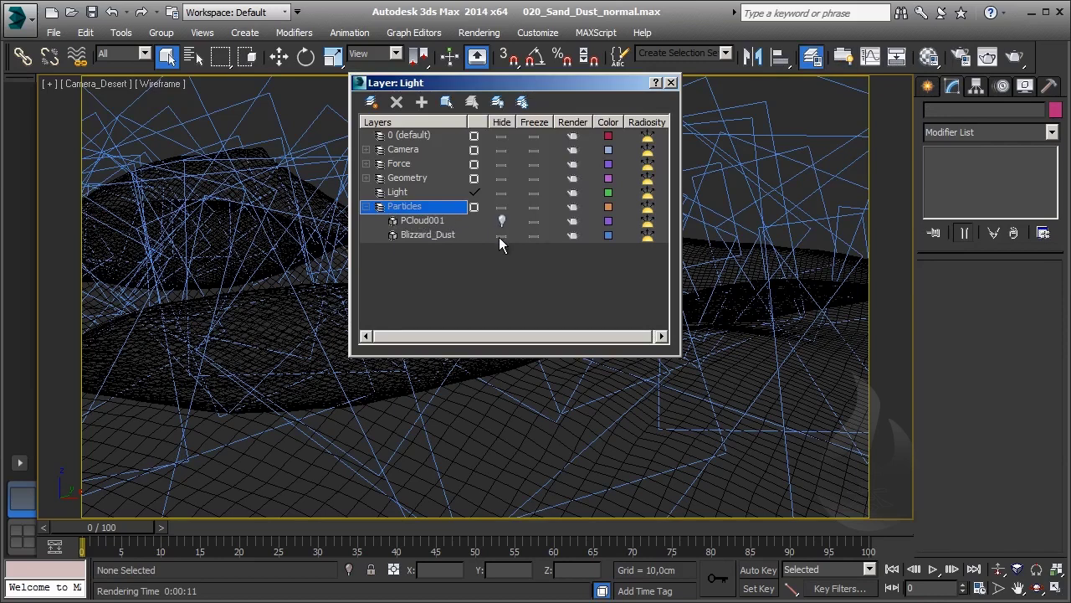
pyautogui.click(502, 235)
pyautogui.click(406, 236)
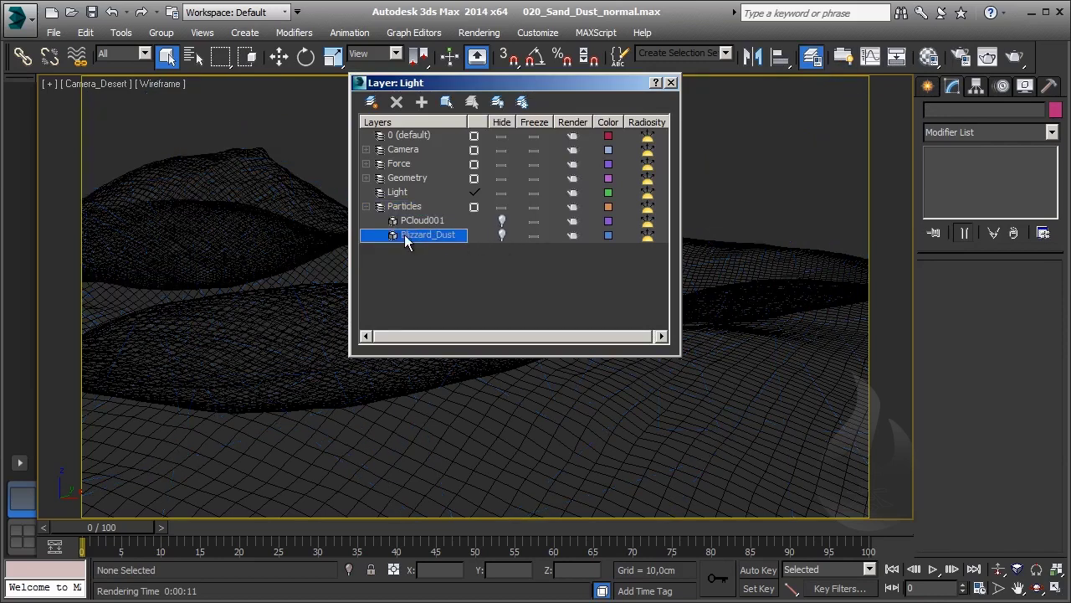
pyautogui.click(501, 220)
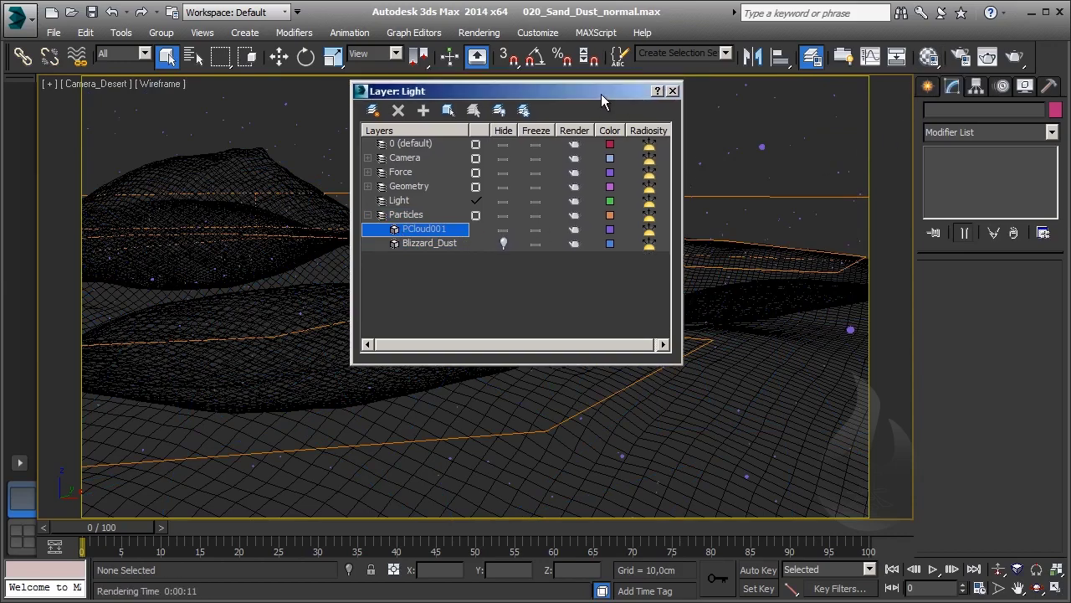
pyautogui.click(1015, 56)
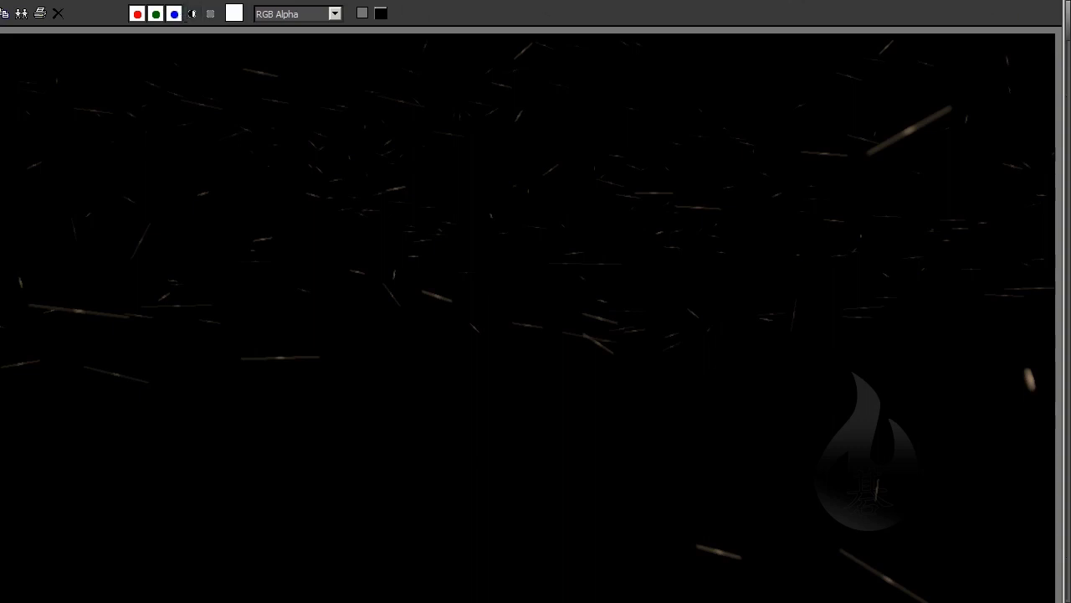
# Close the particle render window, select the Desert mesh, and close the Layer Manager
pyautogui.click(192, 13)
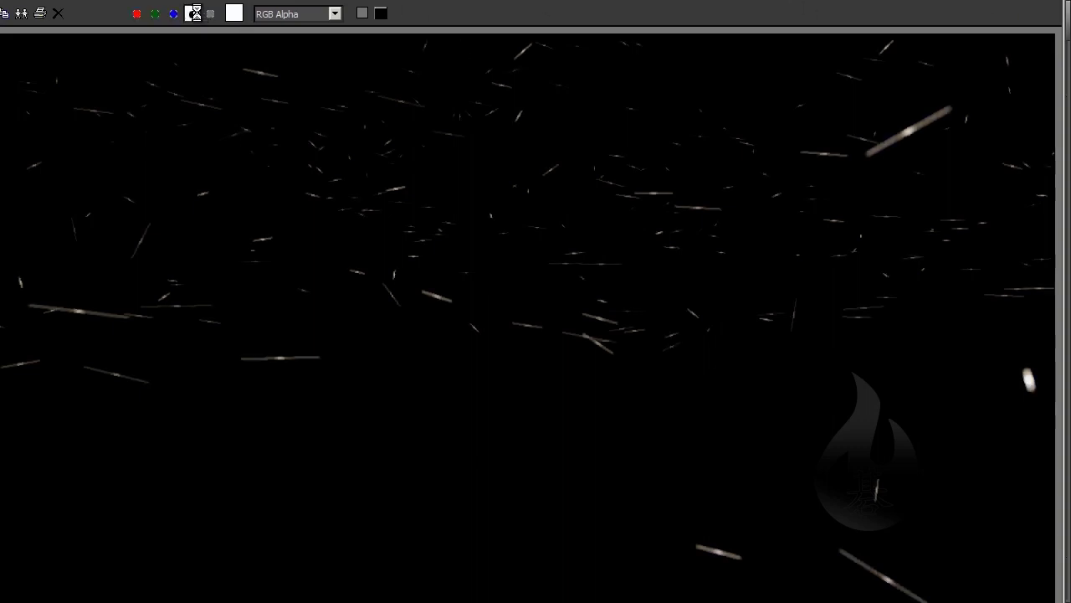
pyautogui.click(192, 13)
pyautogui.click(1053, 3)
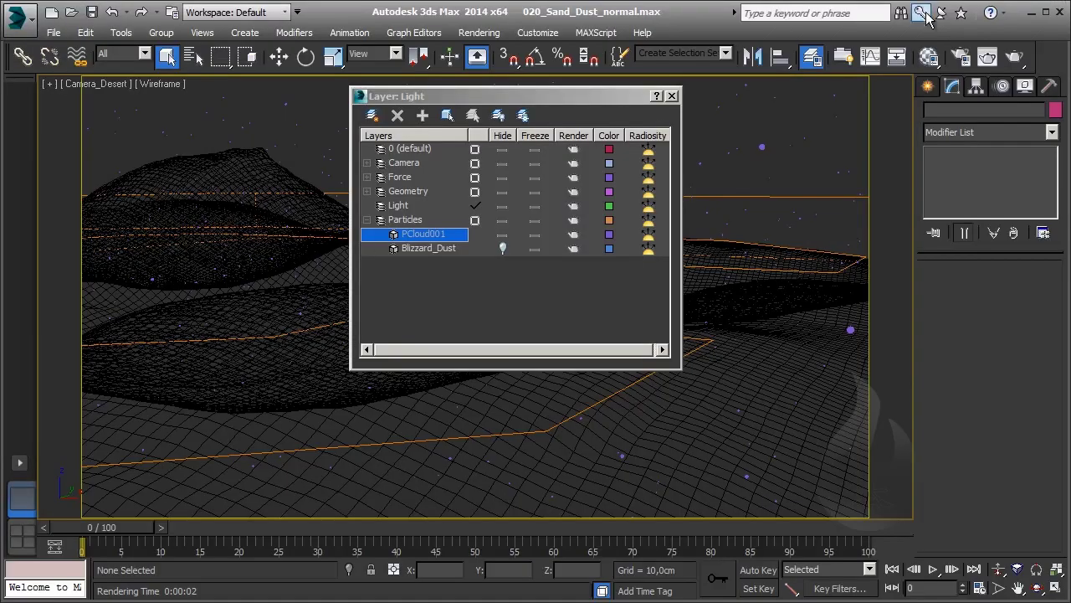
pyautogui.click(253, 173)
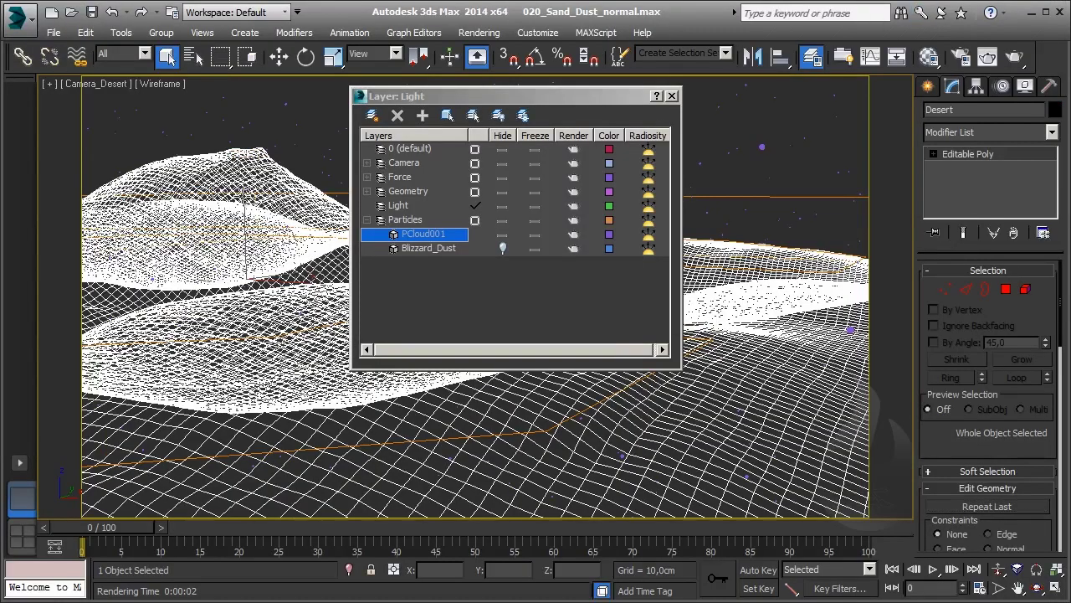
pyautogui.click(671, 96)
# Browse the Render Elements list down to Z Depth, then cancel without adding any element
pyautogui.click(961, 56)
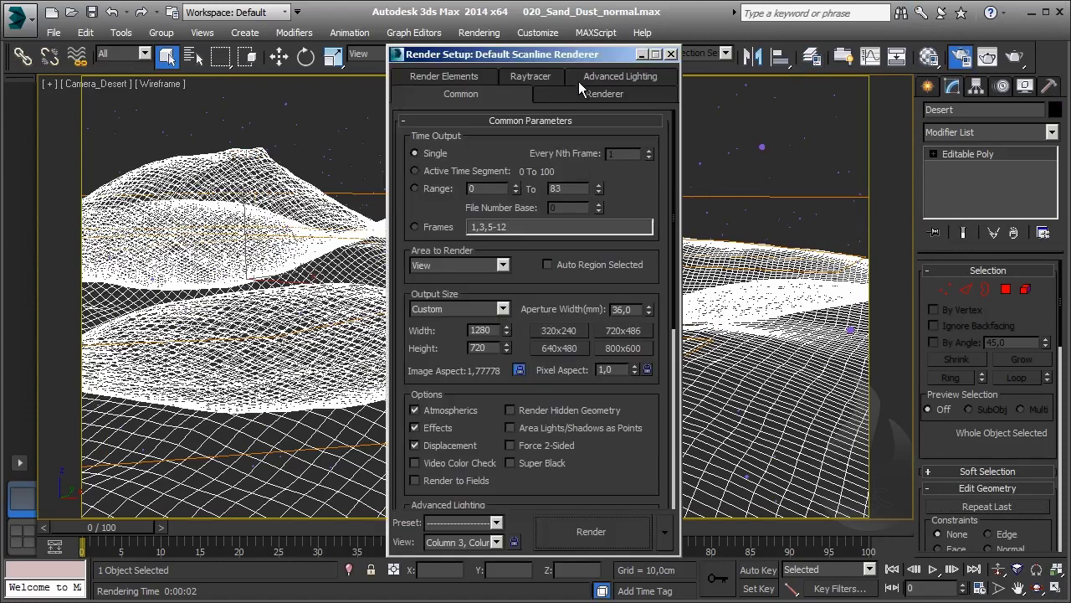
pyautogui.click(454, 79)
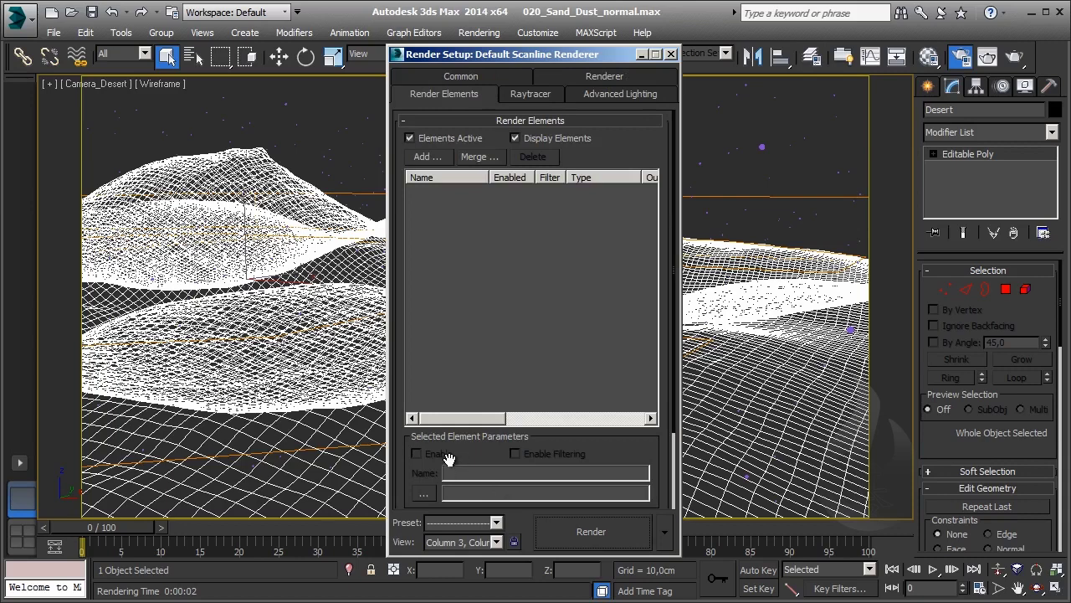
pyautogui.moveTo(457, 457); pyautogui.dragTo(464, 414)
pyautogui.scroll(2, 467, 242)
pyautogui.click(438, 153)
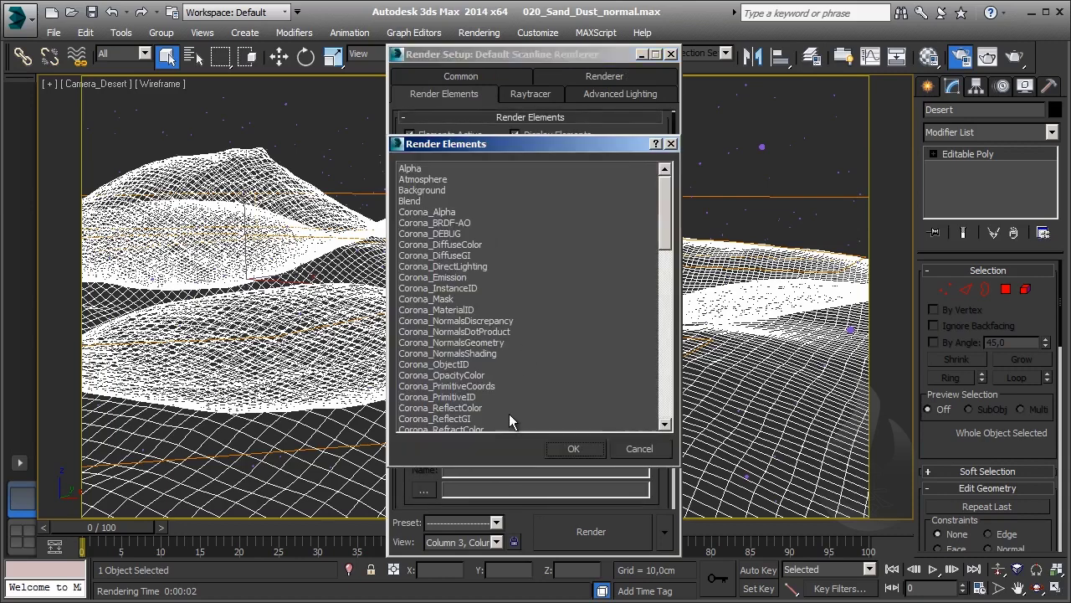
pyautogui.click(452, 363)
pyautogui.scroll(-1, 455, 363)
pyautogui.scroll(-4, 455, 366)
pyautogui.scroll(-5, 455, 360)
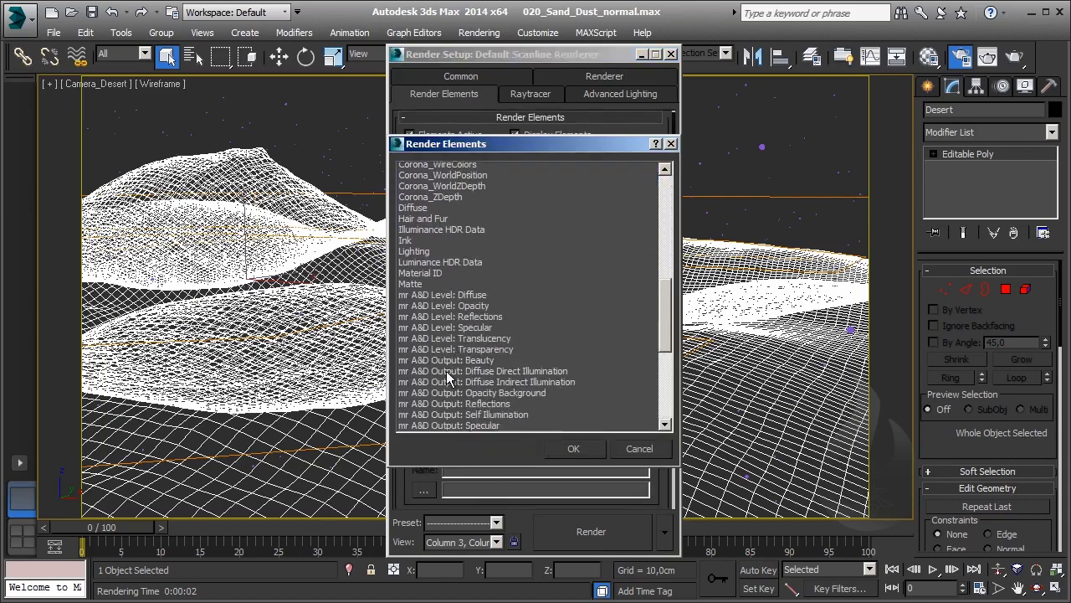
pyautogui.scroll(-5, 445, 373)
pyautogui.scroll(-2, 435, 393)
pyautogui.click(426, 418)
pyautogui.click(641, 449)
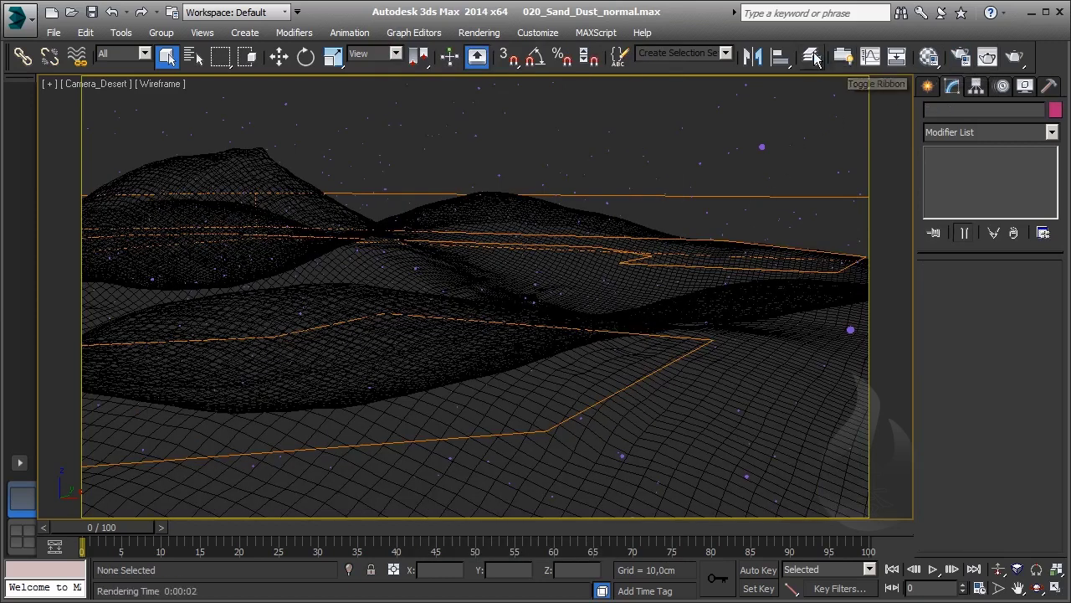
# In the Layer Manager, show Blizzard_Dust again and hide PCloud001
pyautogui.click(811, 57)
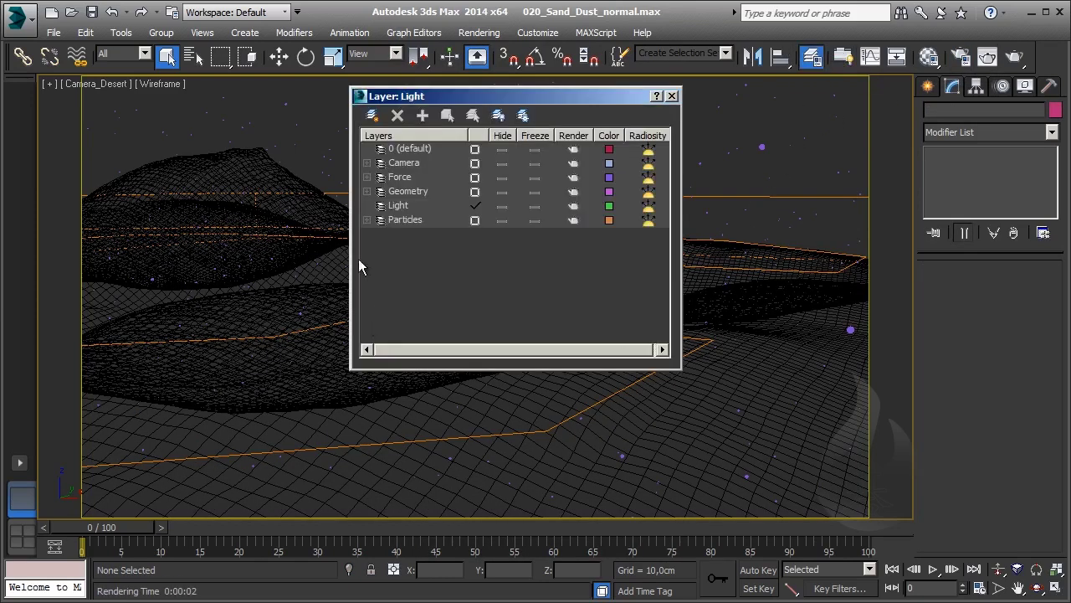
pyautogui.click(367, 220)
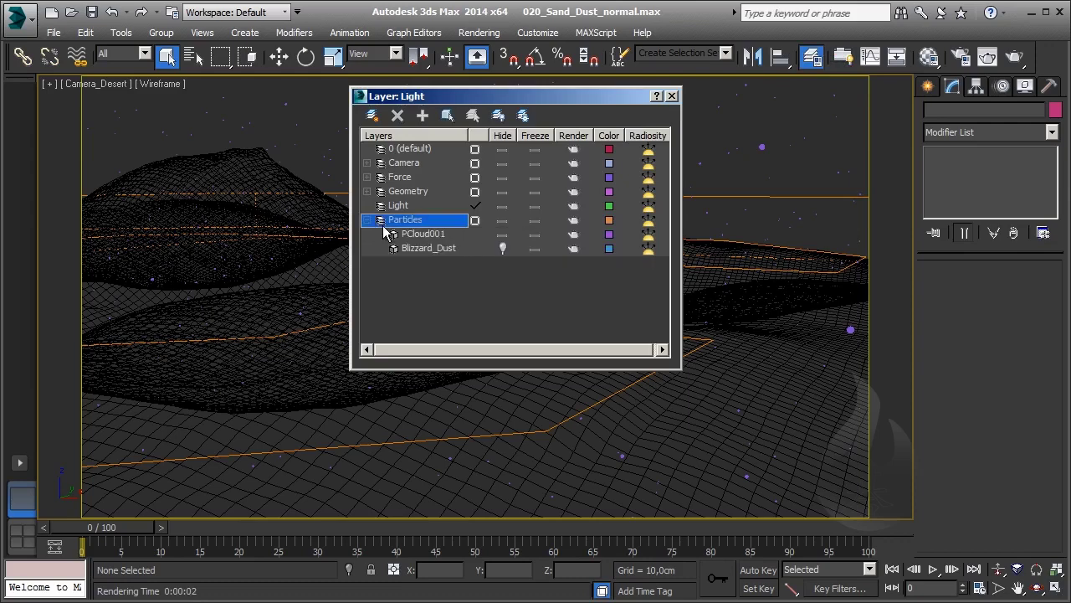
pyautogui.click(506, 234)
# Set the Render Setup time output to Active Time Segment, frames 0 to 100
pyautogui.click(960, 56)
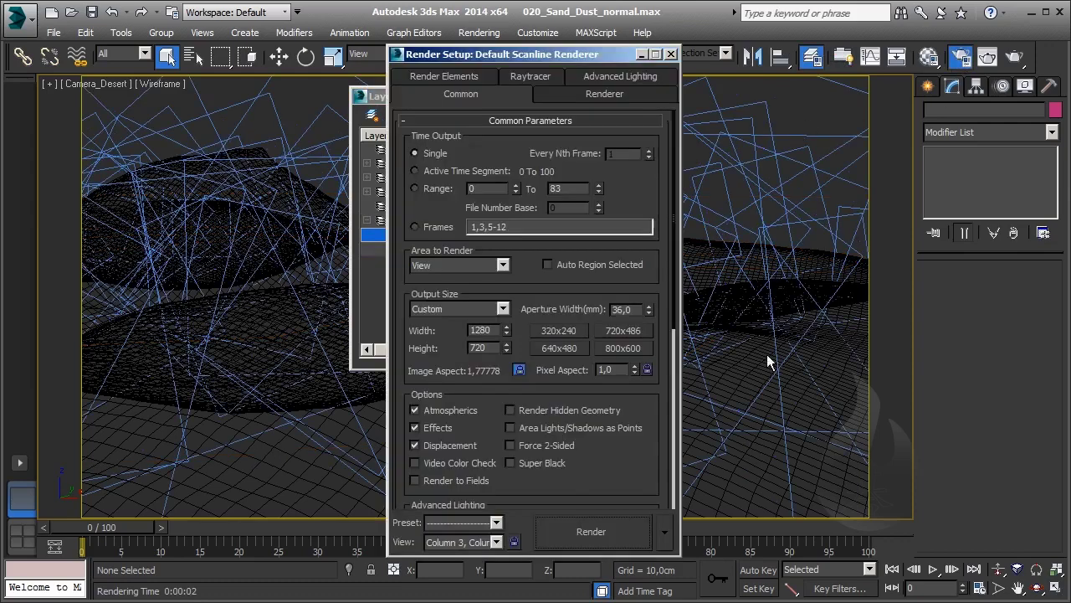
pyautogui.scroll(-5, 523, 309)
pyautogui.scroll(-3, 523, 309)
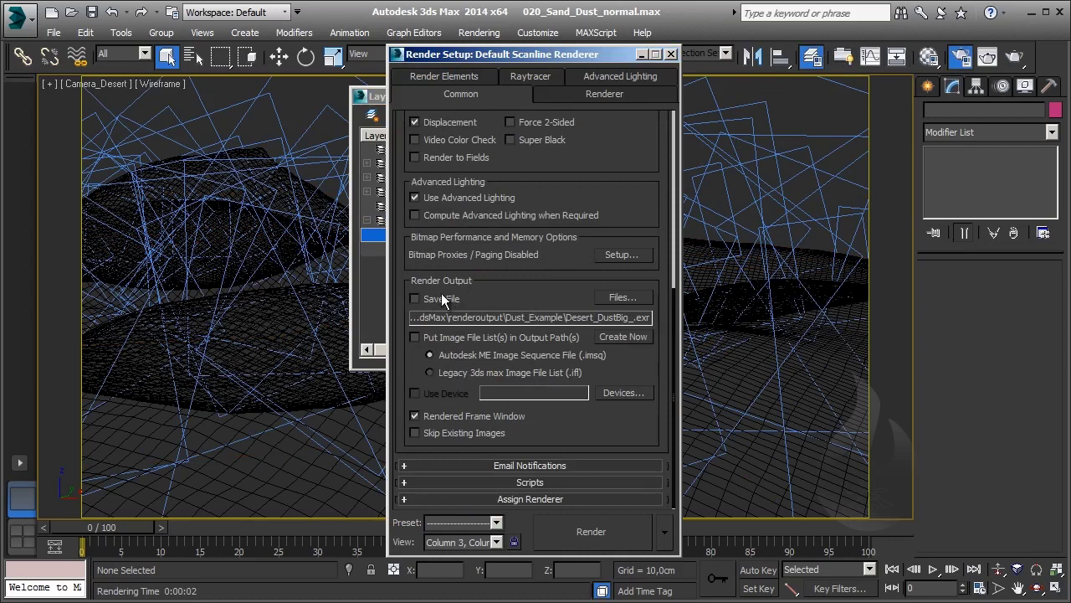
pyautogui.scroll(8, 447, 358)
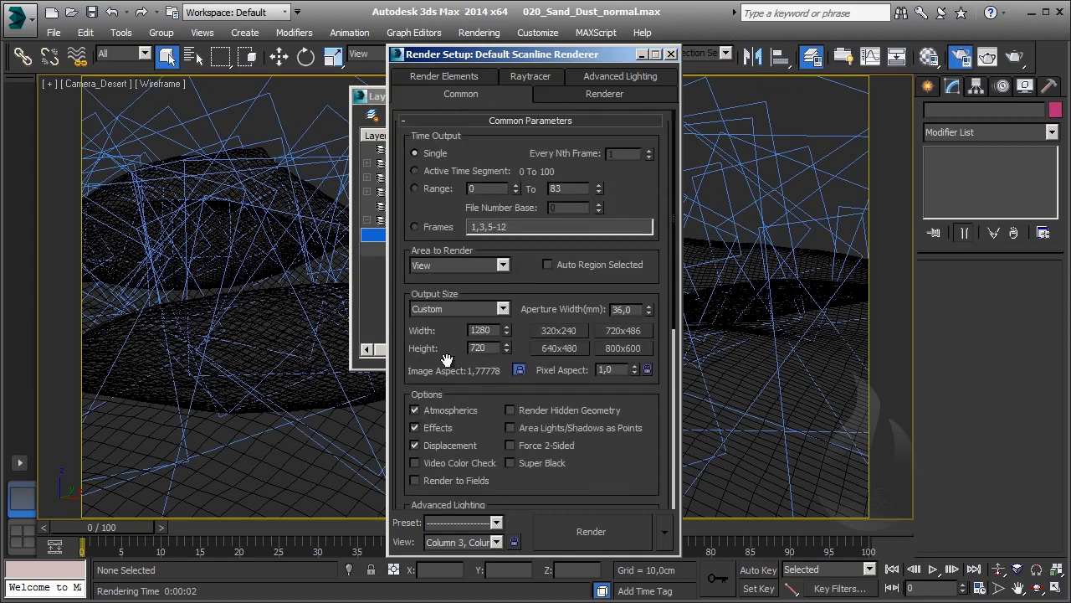
pyautogui.click(415, 171)
# Render the dust sequence, agreeing to overwrite the existing Desert_DustBig_ EXR frames
pyautogui.click(621, 539)
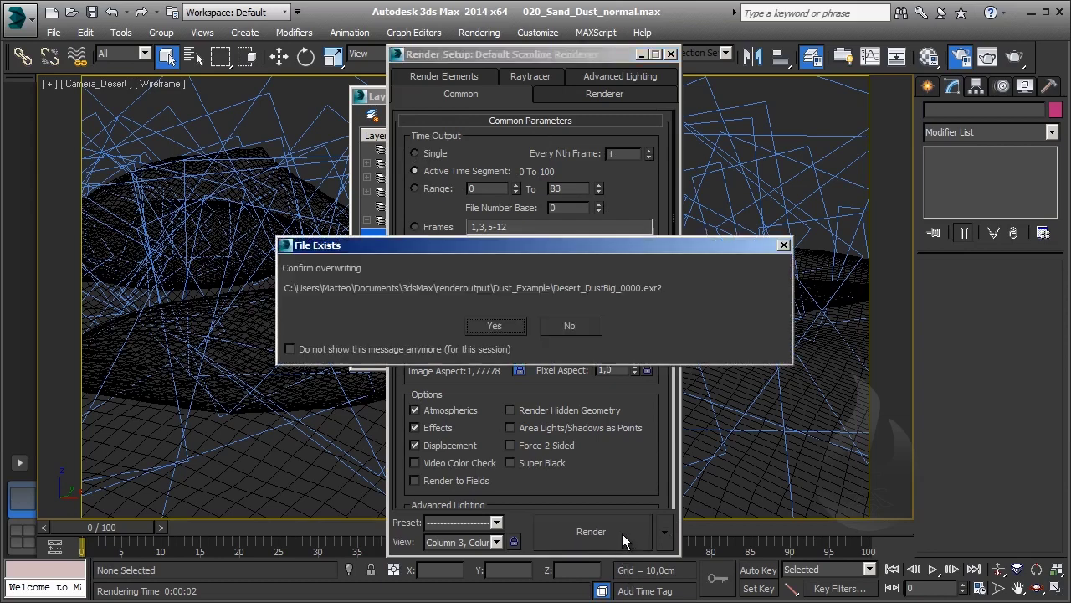
pyautogui.click(495, 325)
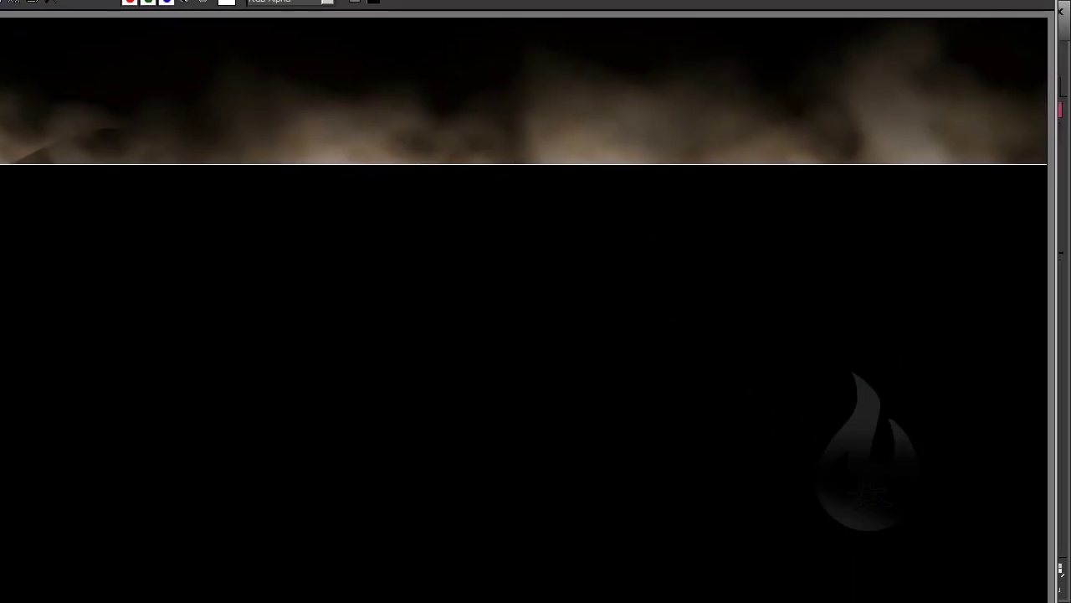